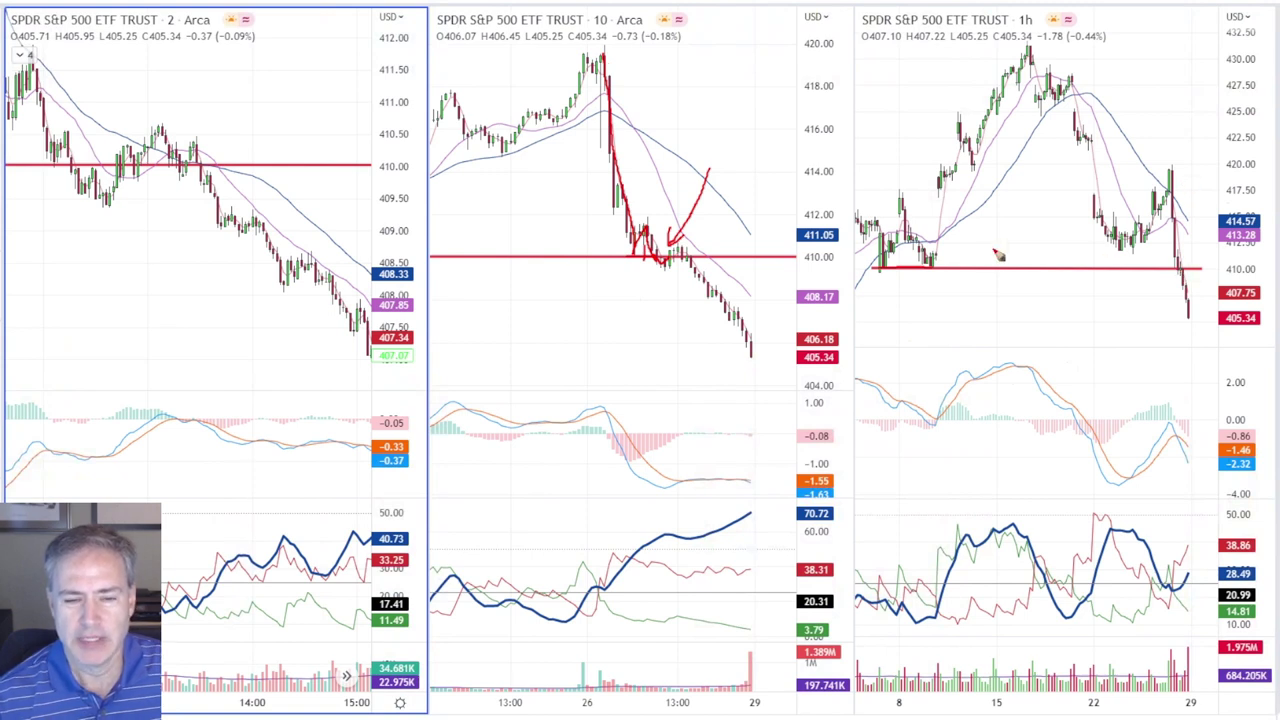
- Sketch a red check and price-drop strokes on the hourly chart, then erase all freehand marks
mouse_move(1170, 384)
mouse_down()
mouse_move(1168, 412)
mouse_move(1192, 401)
mouse_up()
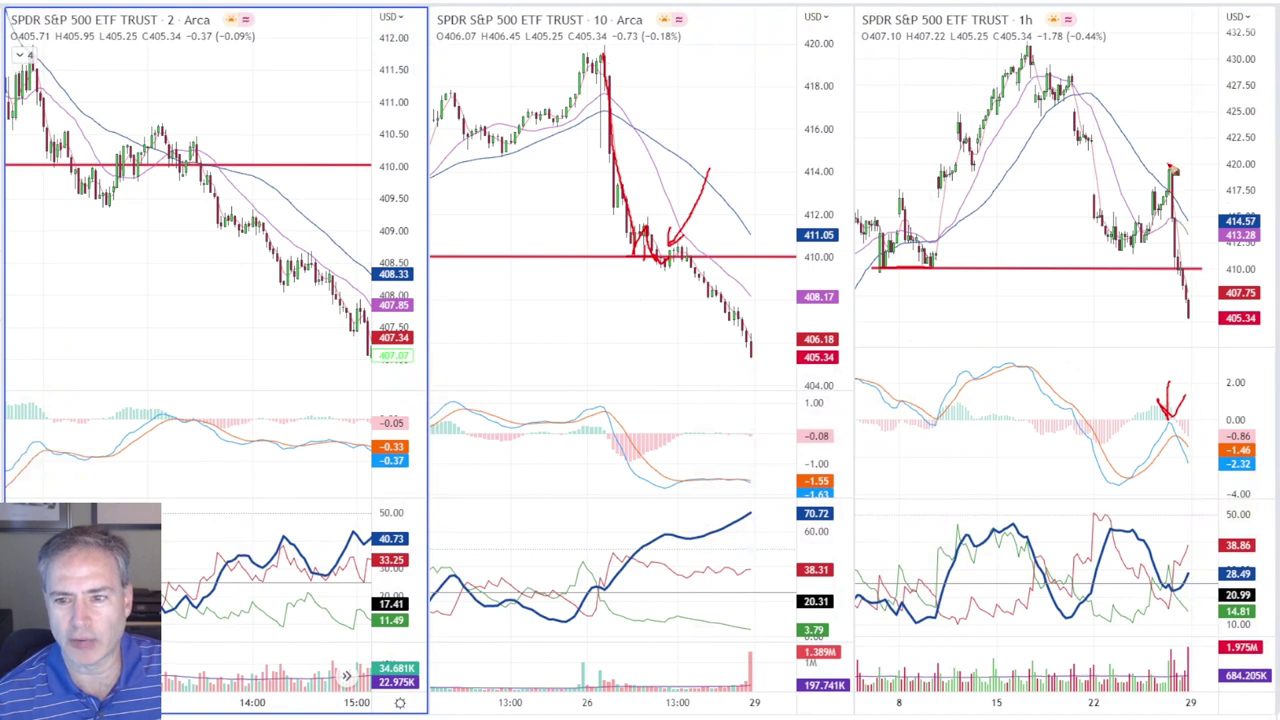
drag(1172, 168, 1182, 270)
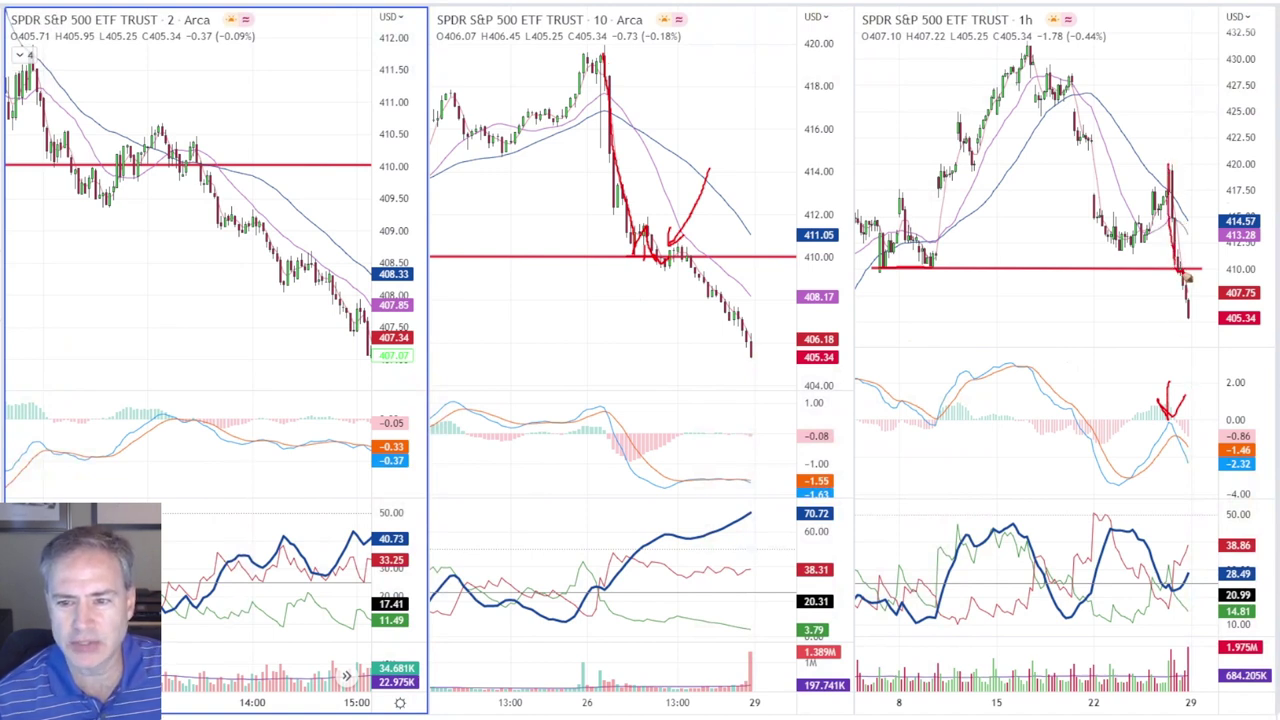
drag(1188, 279, 1190, 258)
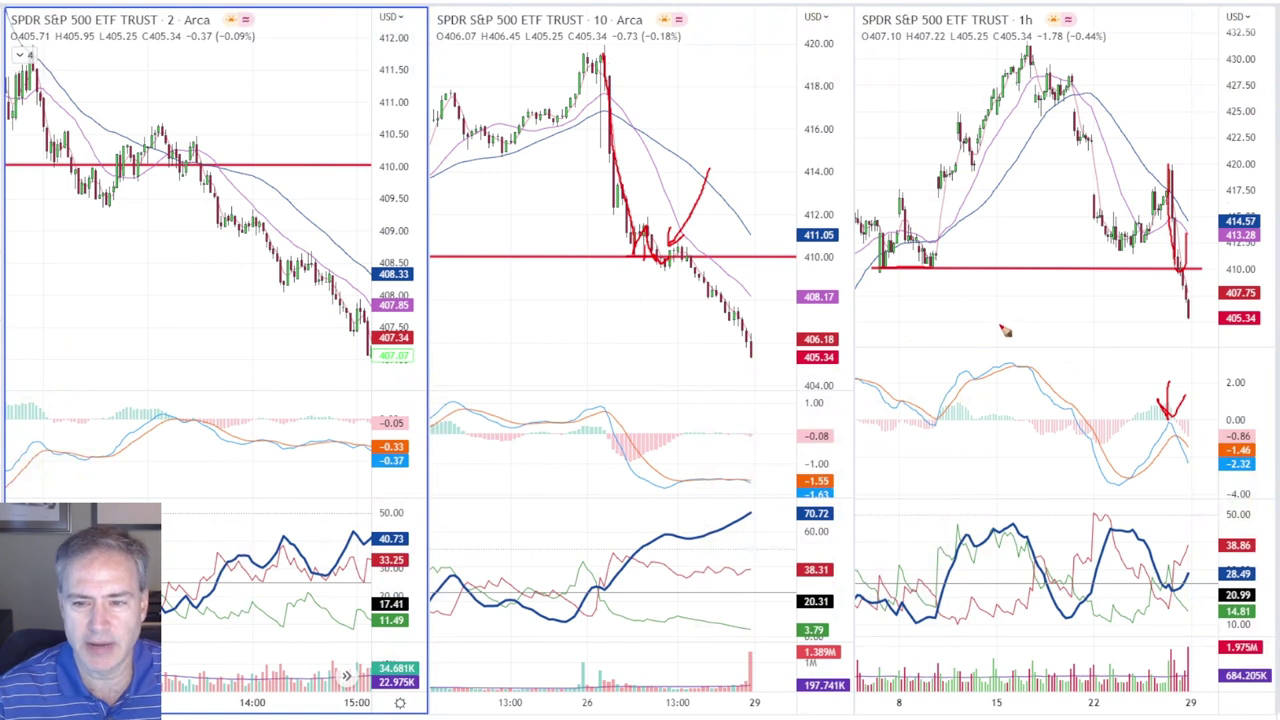
key(e)
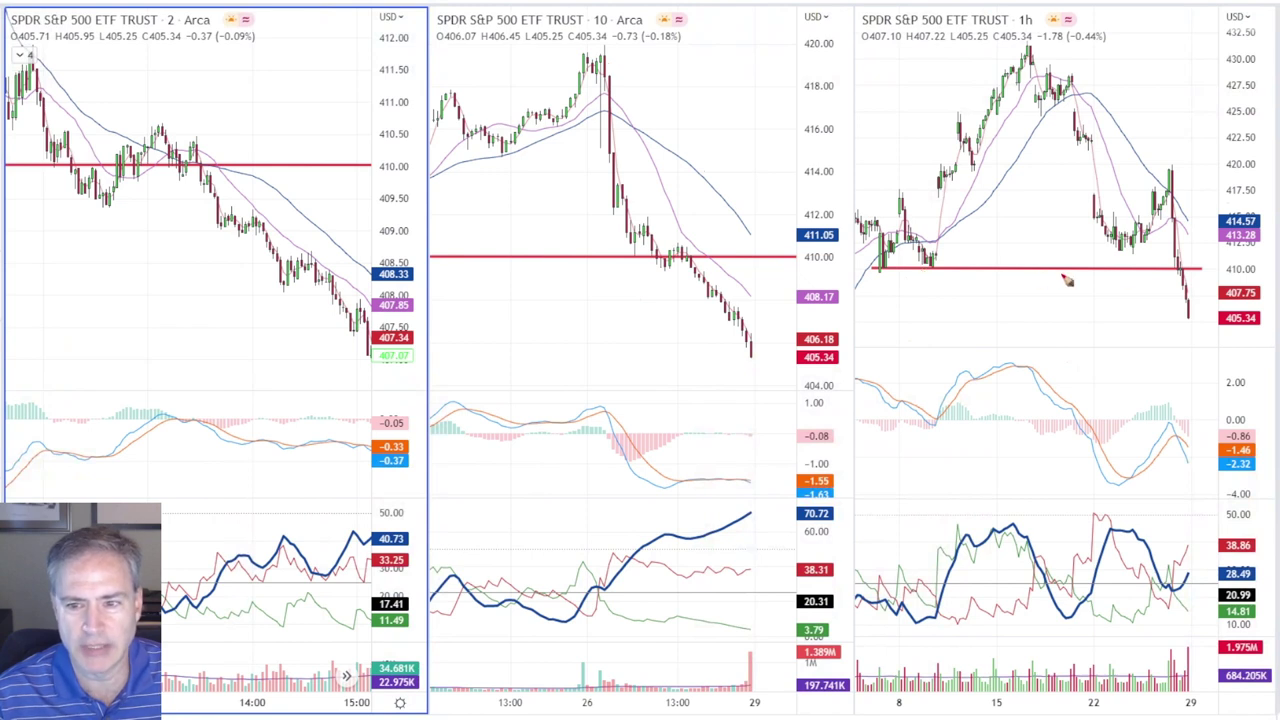
- Draw trial red strokes on the hourly and 10-minute charts, then erase them to start over
drag(1166, 296, 1180, 280)
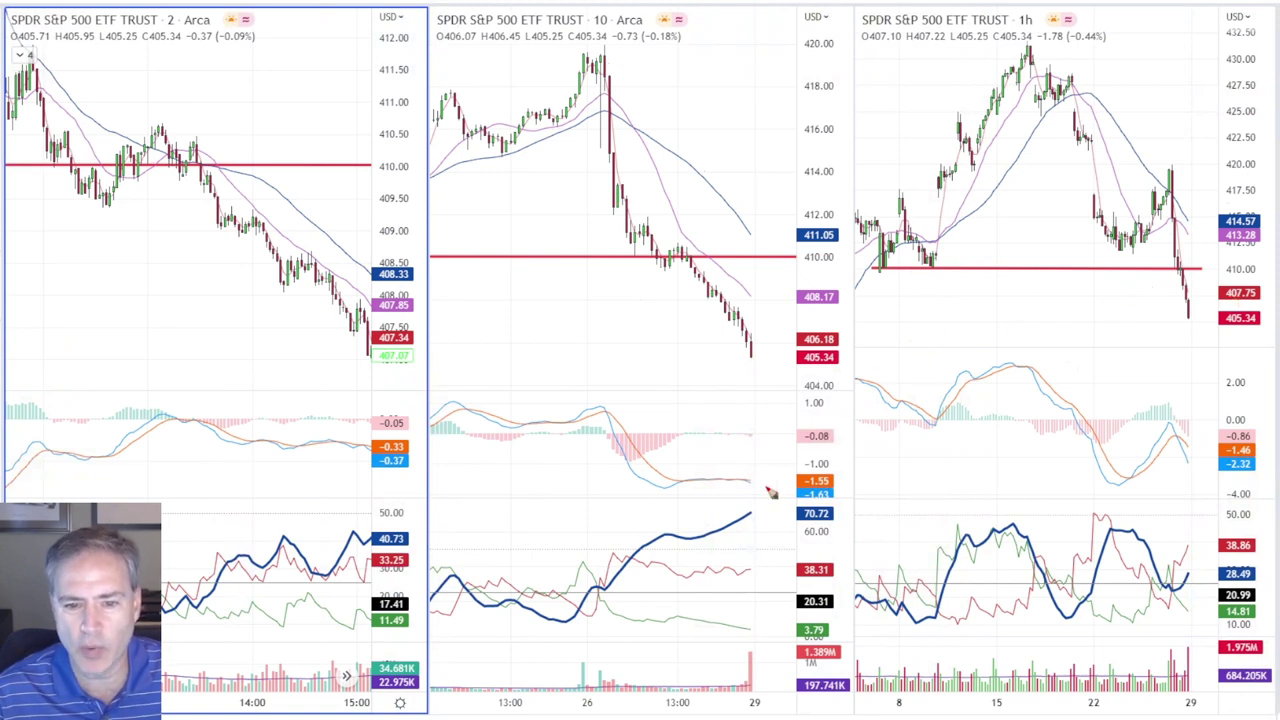
mouse_move(611, 523)
mouse_down()
mouse_move(763, 523)
mouse_move(615, 578)
mouse_move(645, 502)
mouse_up()
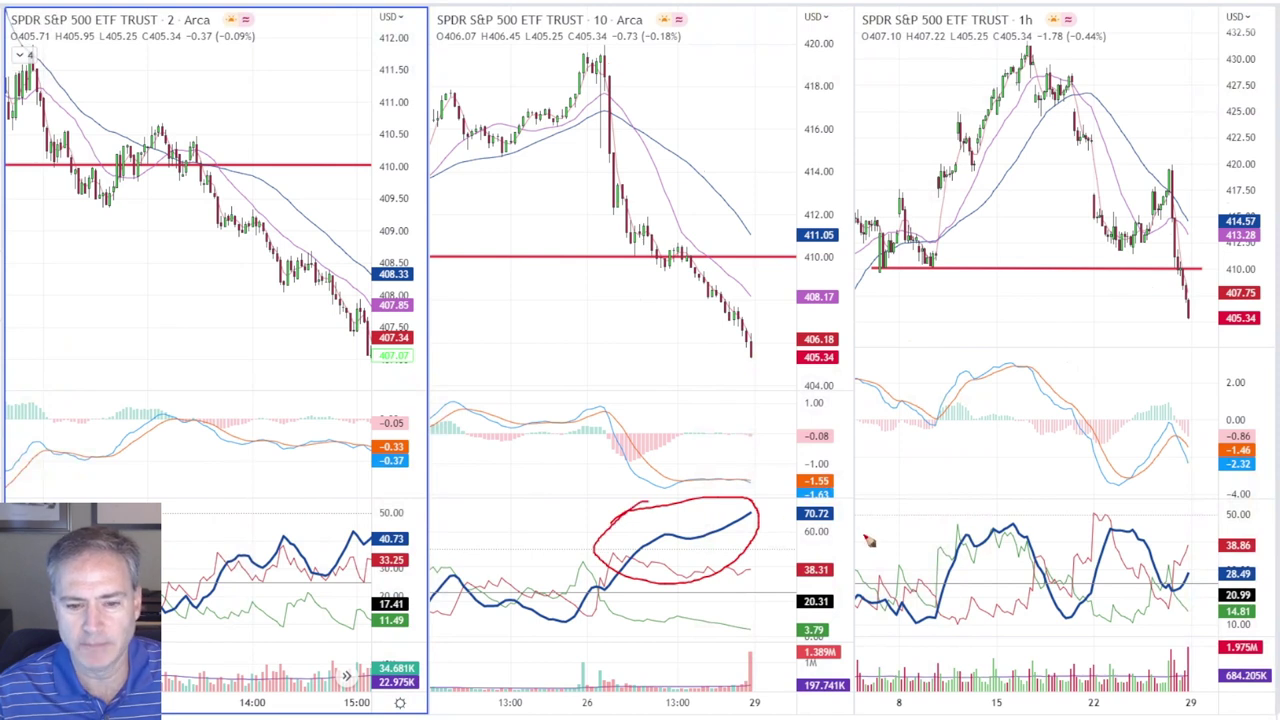
drag(546, 291, 544, 360)
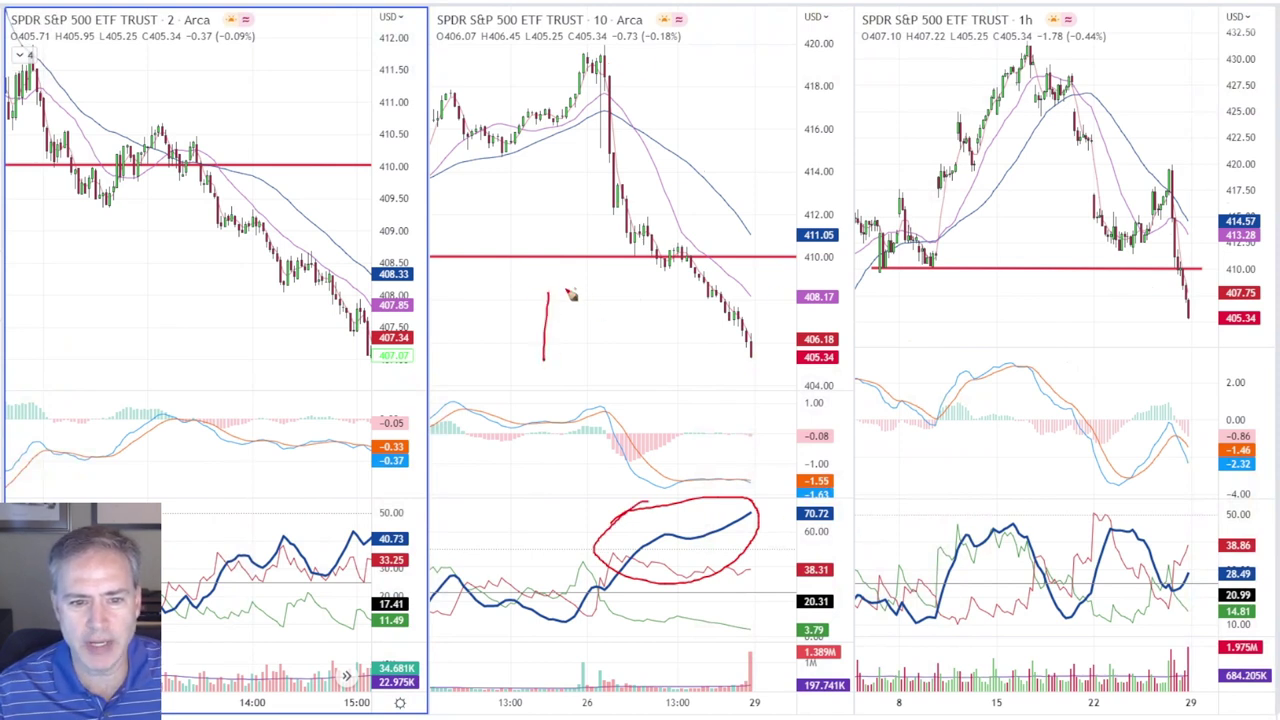
drag(576, 289, 492, 282)
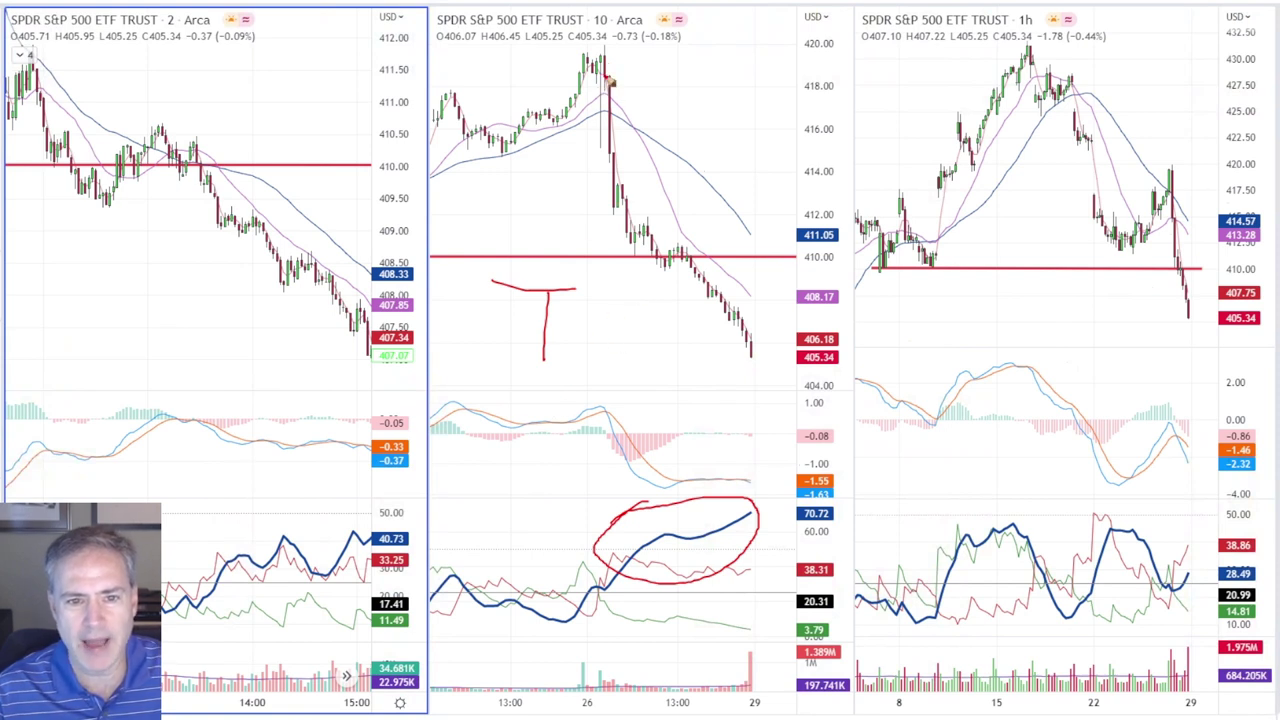
drag(610, 82, 645, 258)
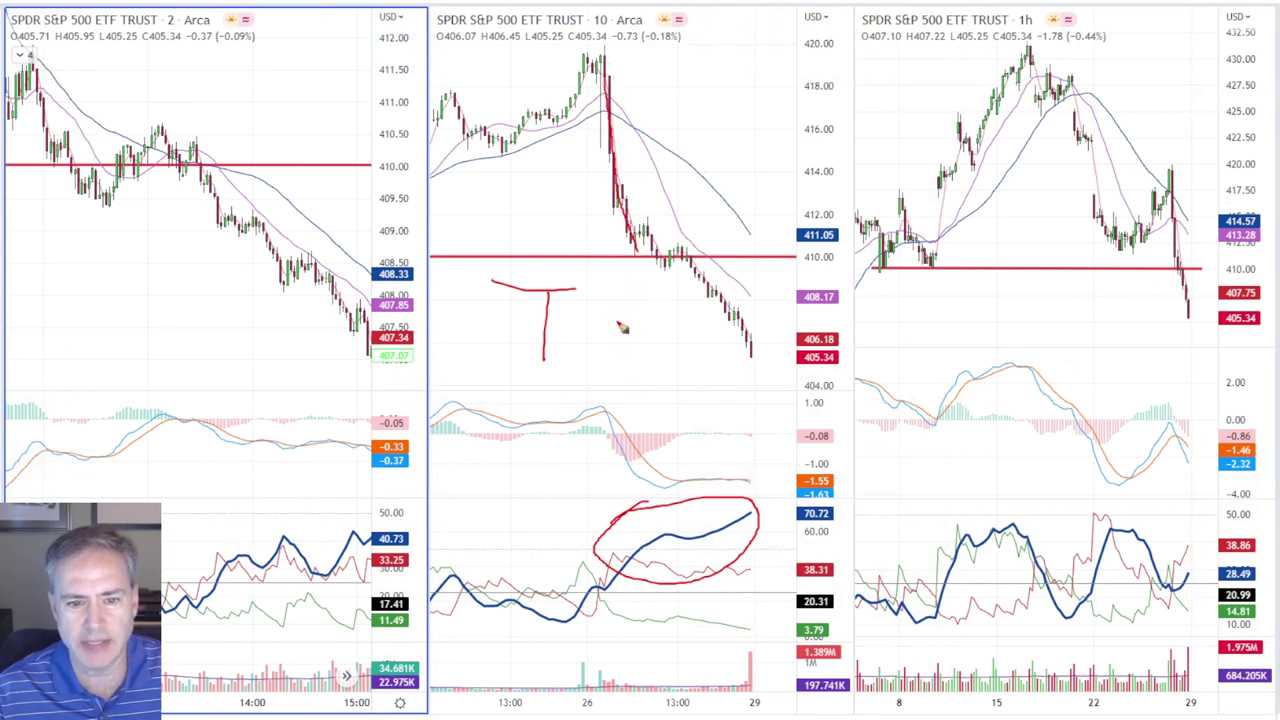
mouse_move(628, 483)
mouse_down()
mouse_move(680, 492)
mouse_move(679, 480)
mouse_move(622, 540)
mouse_move(662, 517)
mouse_up()
key(e)
- Circle the 10-minute MACD crossover and trace the drop from the peak along the 410 line
mouse_move(655, 464)
mouse_down()
mouse_move(688, 482)
mouse_move(648, 460)
mouse_up()
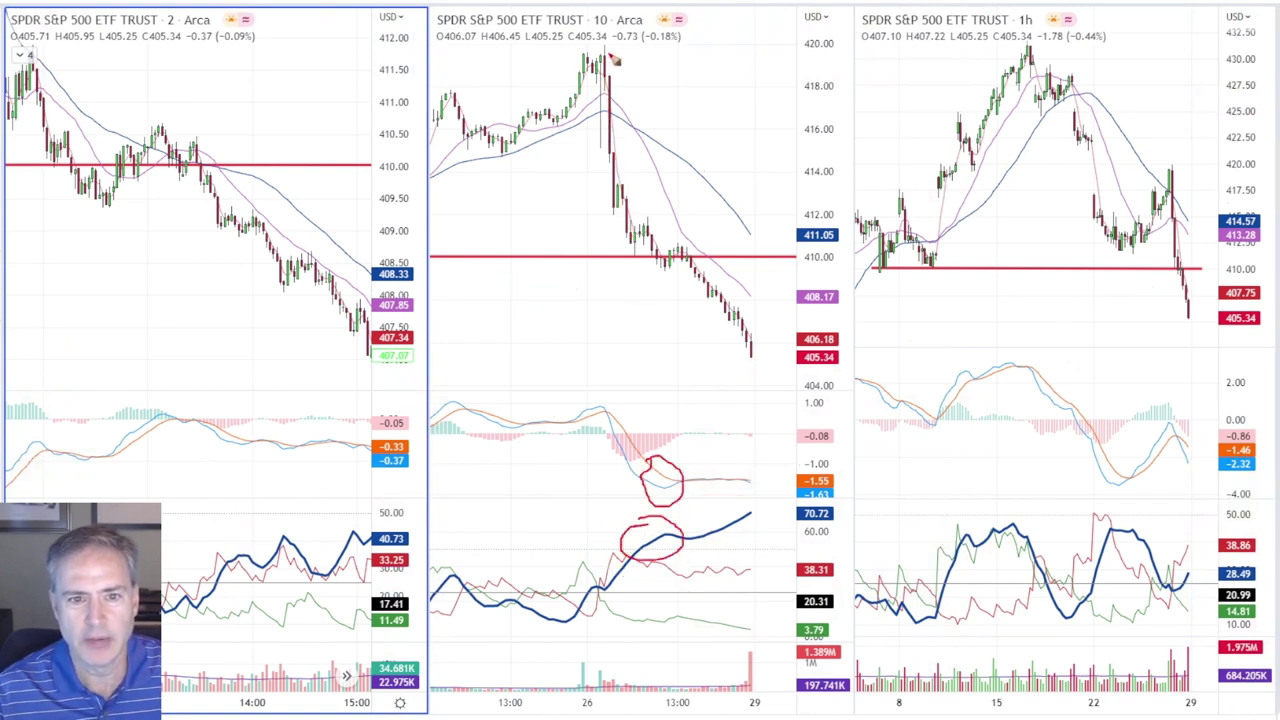
drag(605, 78, 668, 270)
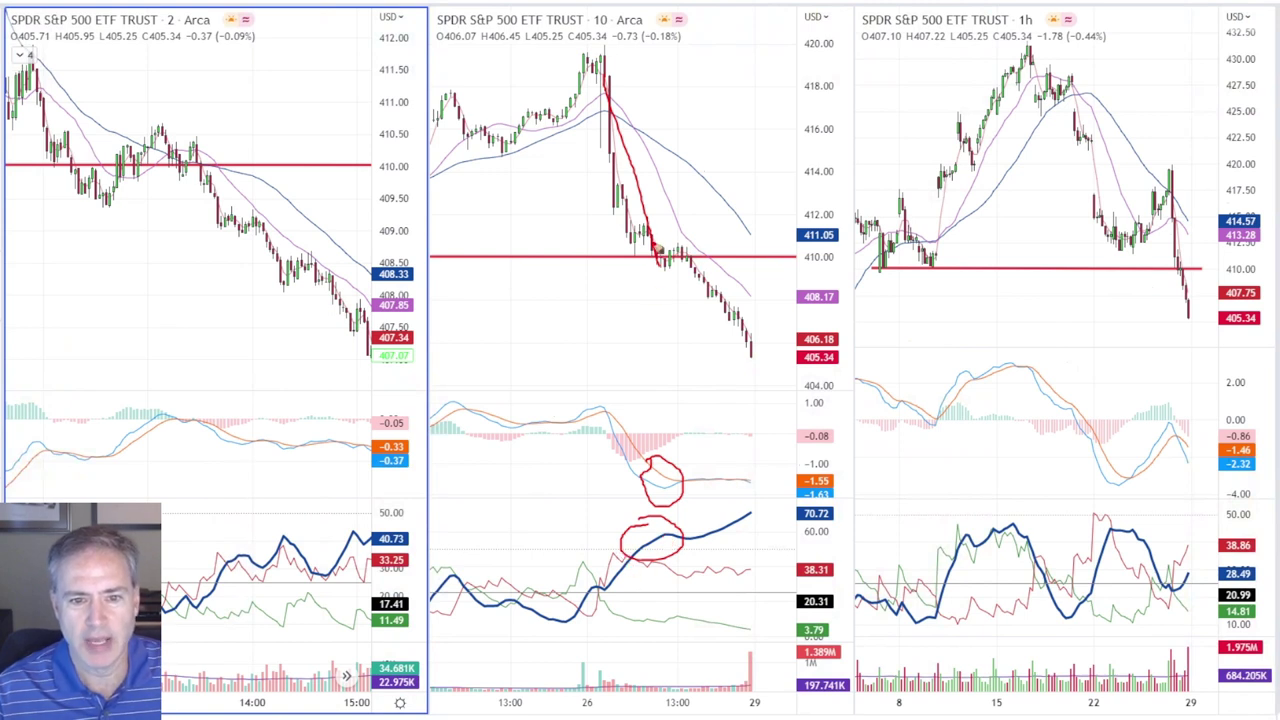
mouse_move(656, 248)
mouse_down()
mouse_move(668, 266)
mouse_move(686, 252)
mouse_up()
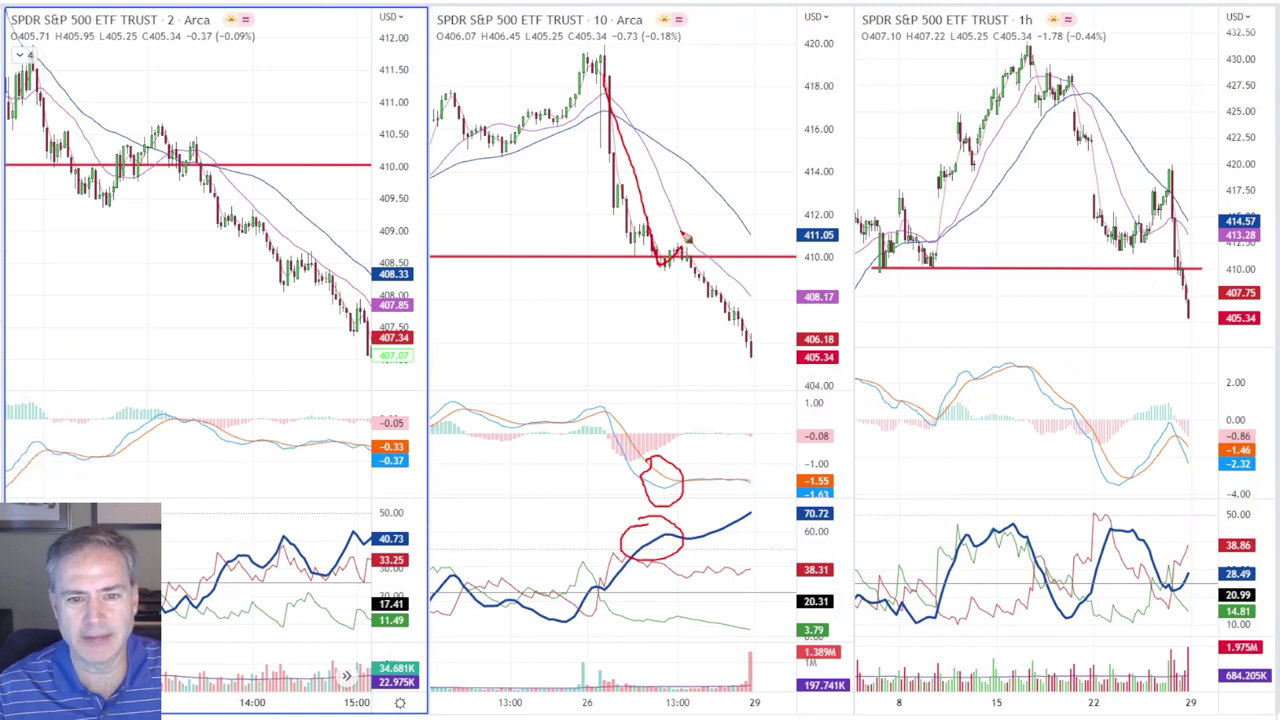
drag(704, 176, 753, 235)
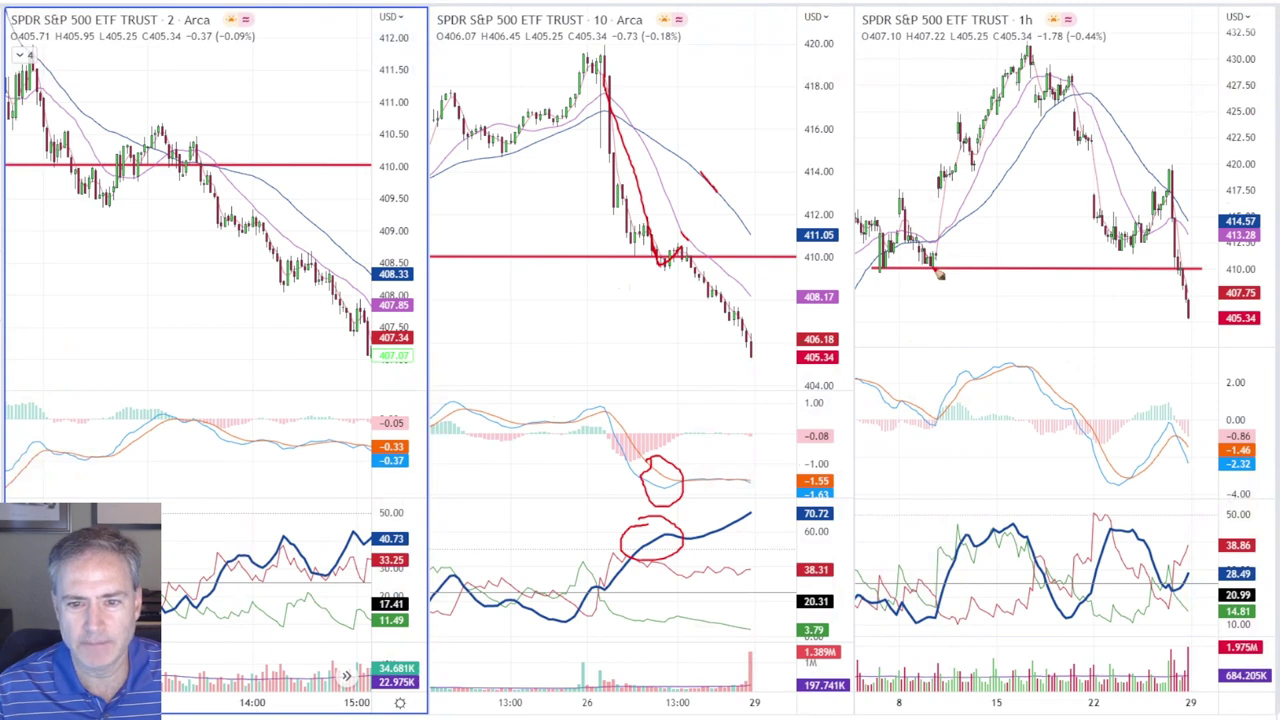
- Enlarge the 1-hour chart to full width and select the Horizontal Line tool
key(alt+Return)
scroll(755, 200, down, 2)
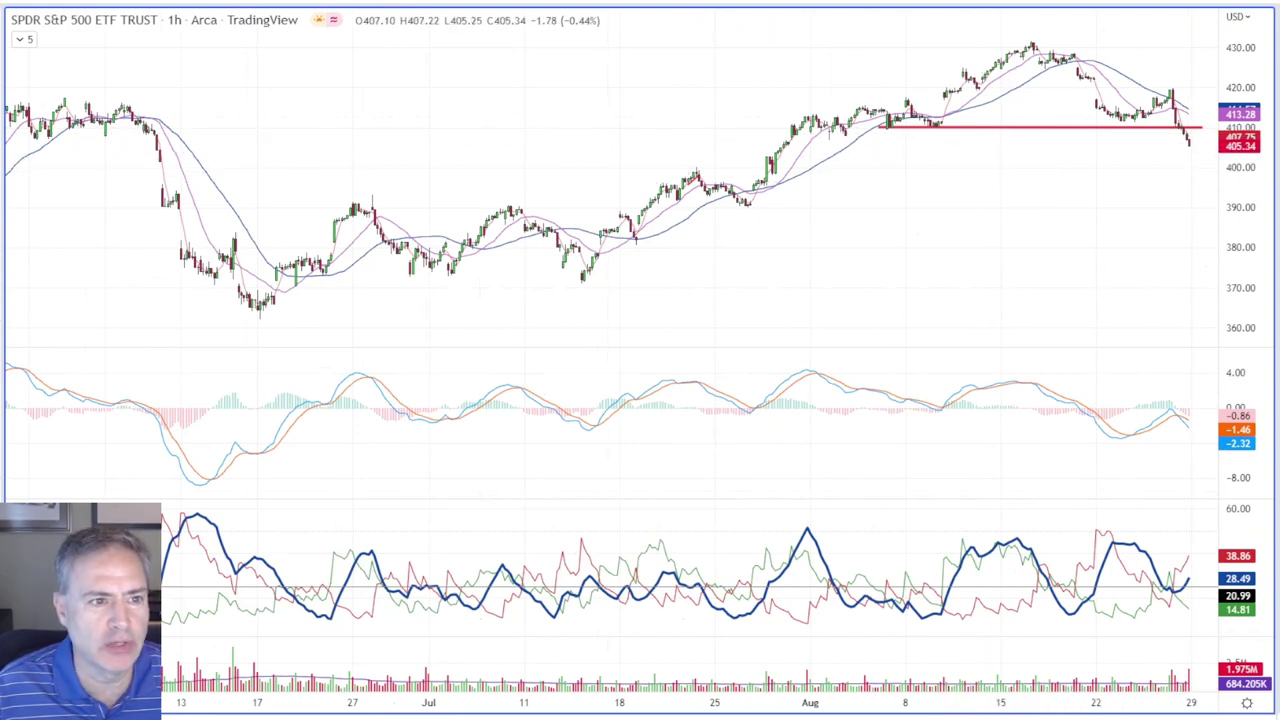
click(3, 120)
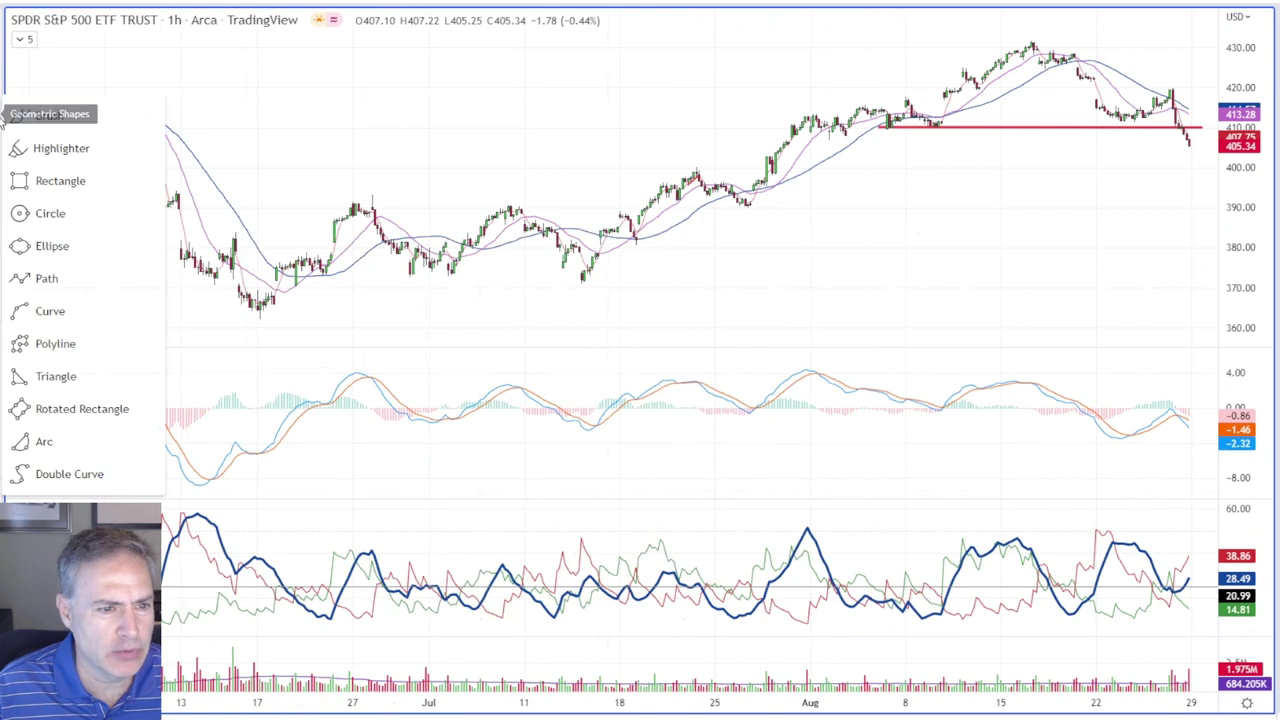
click(3, 63)
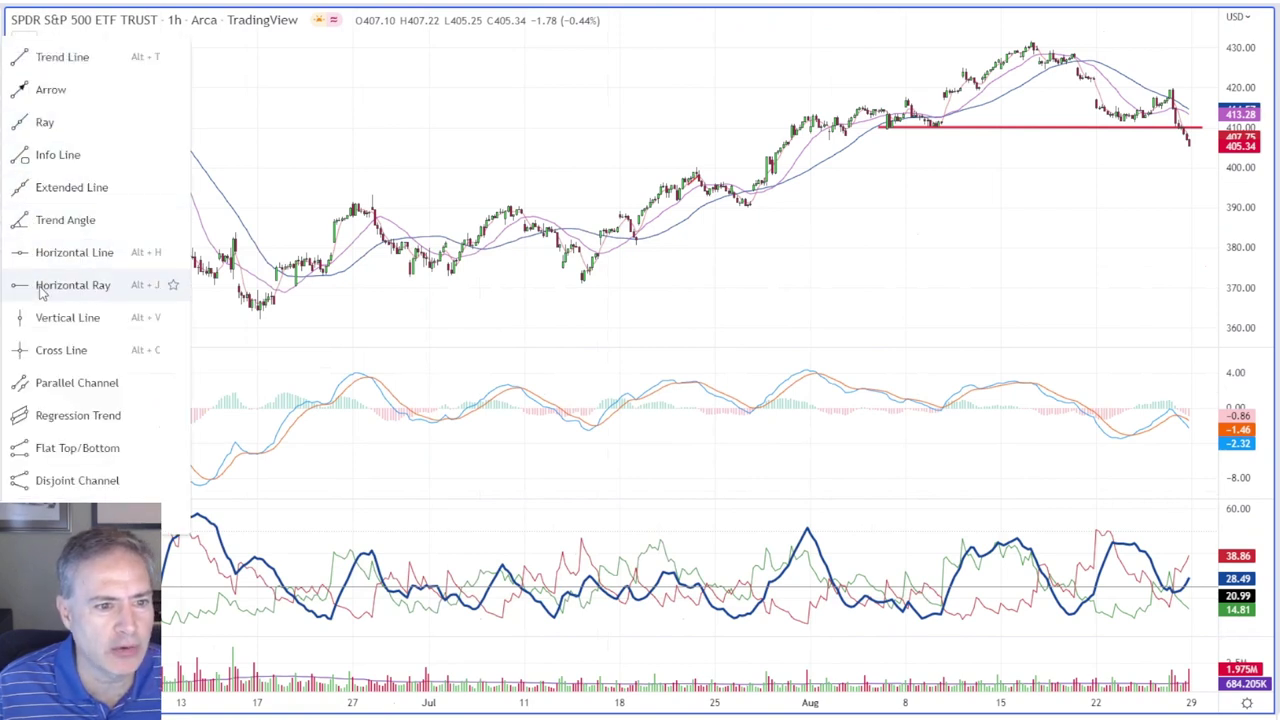
click(44, 252)
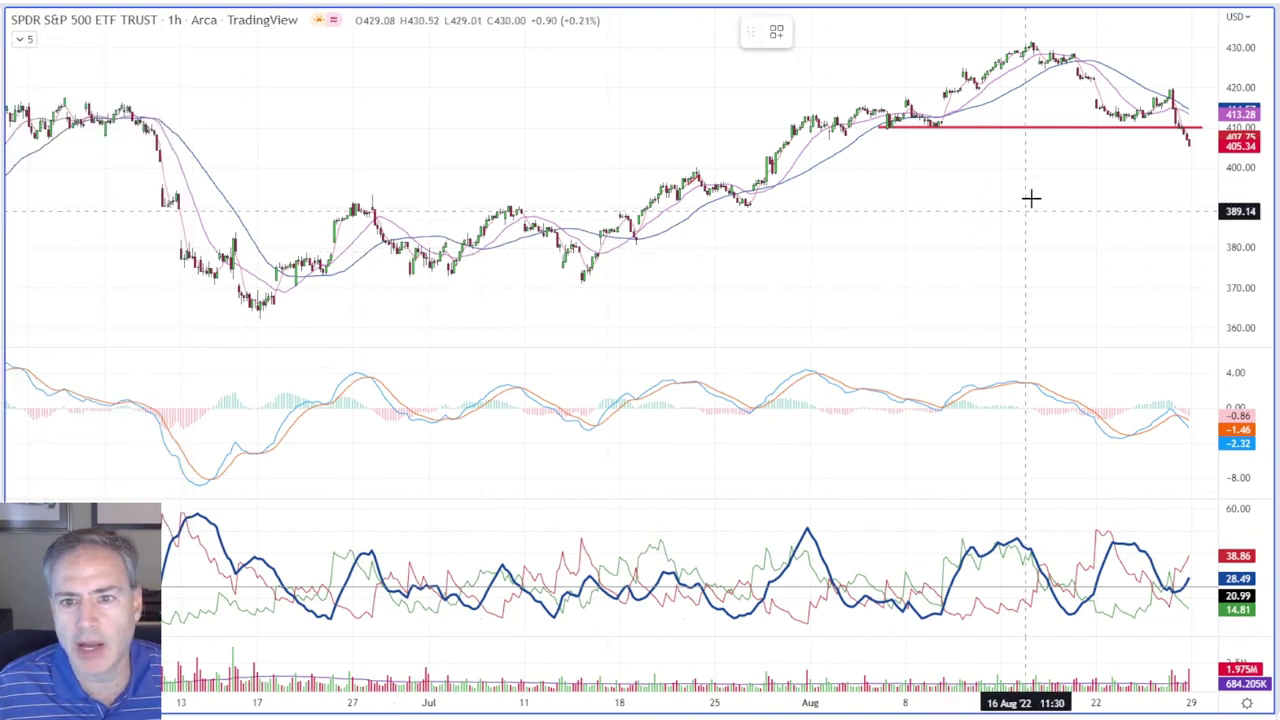
- Place blue horizontal levels at about 409.70, 406.85 and 400.14 on the 1-hour chart
click(912, 130)
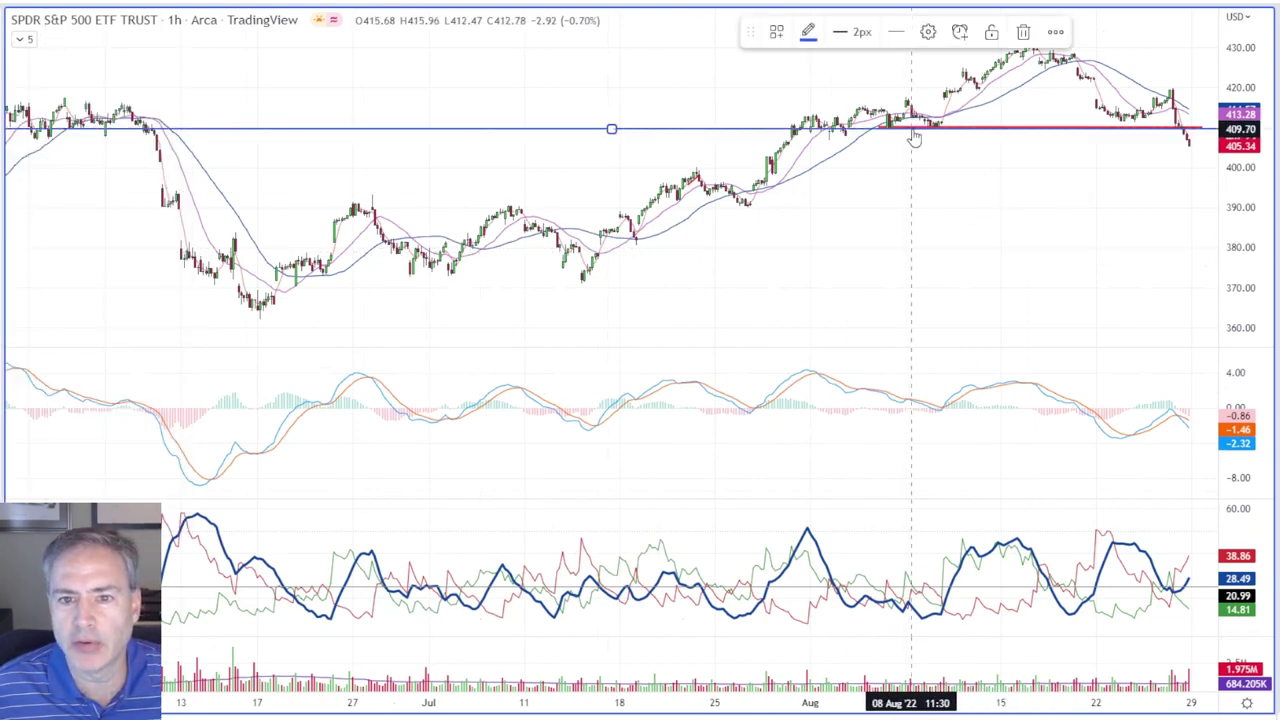
click(813, 147)
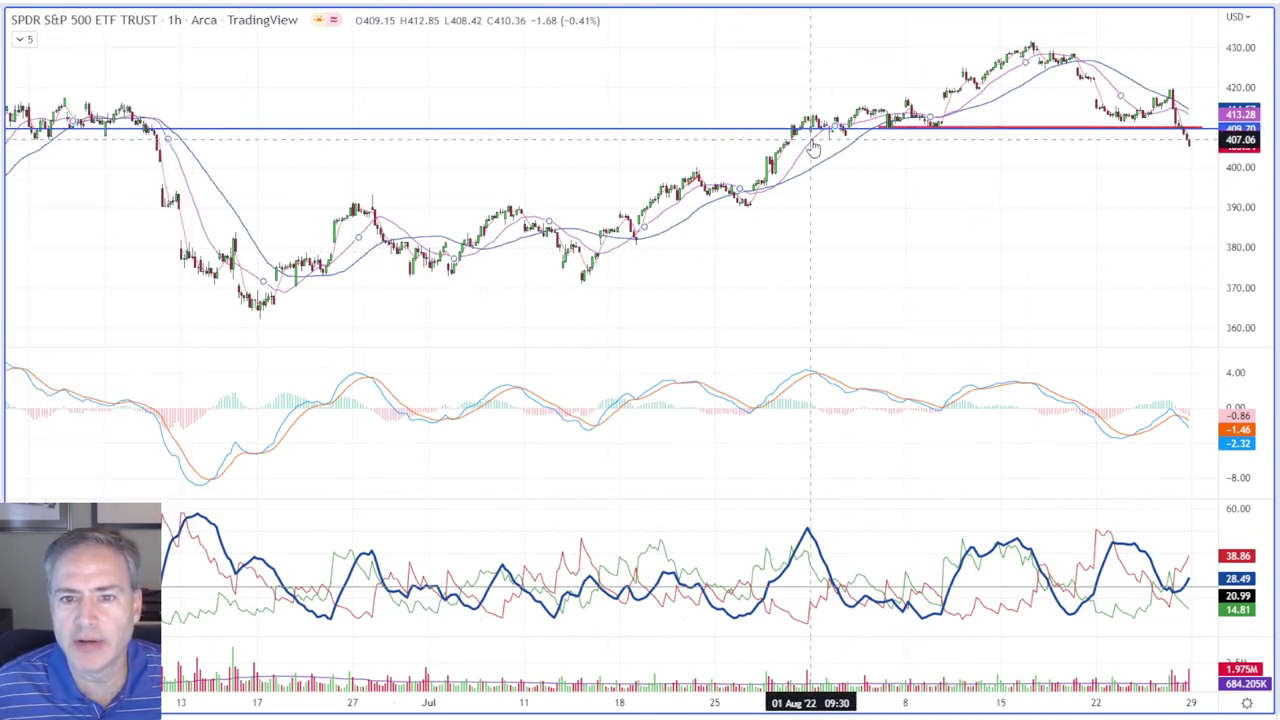
click(845, 142)
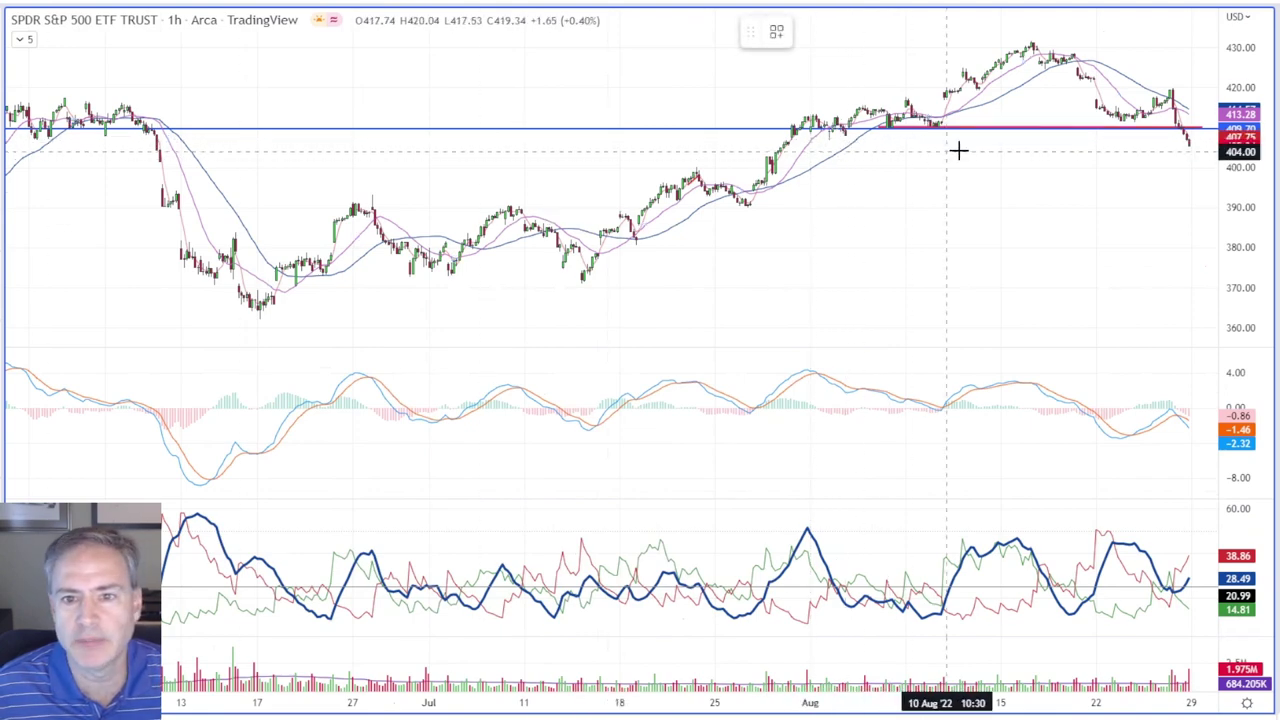
click(903, 140)
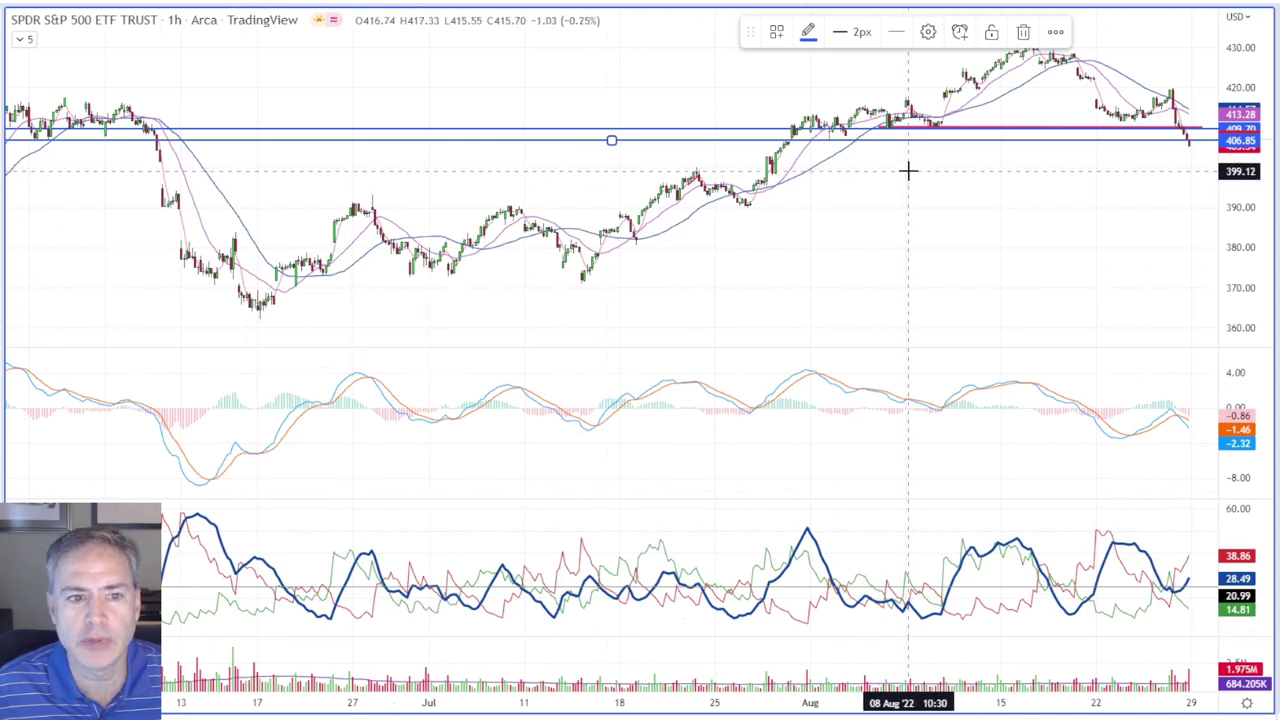
click(907, 171)
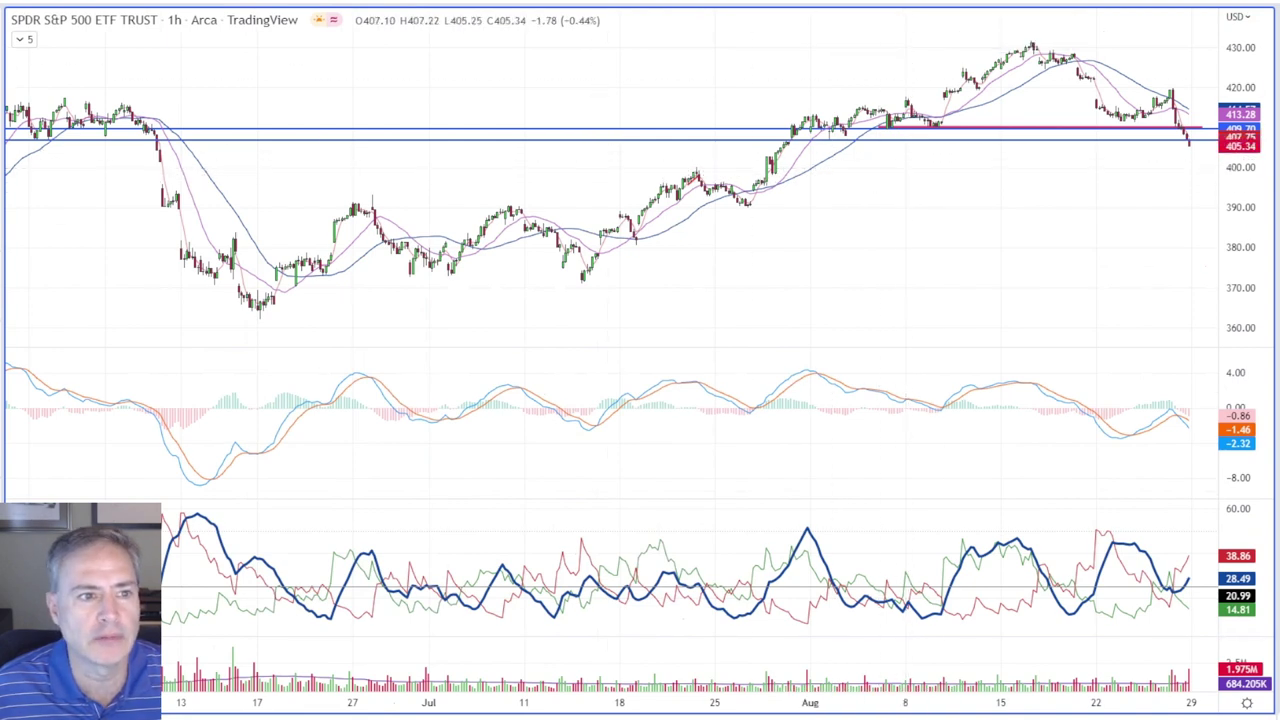
click(840, 166)
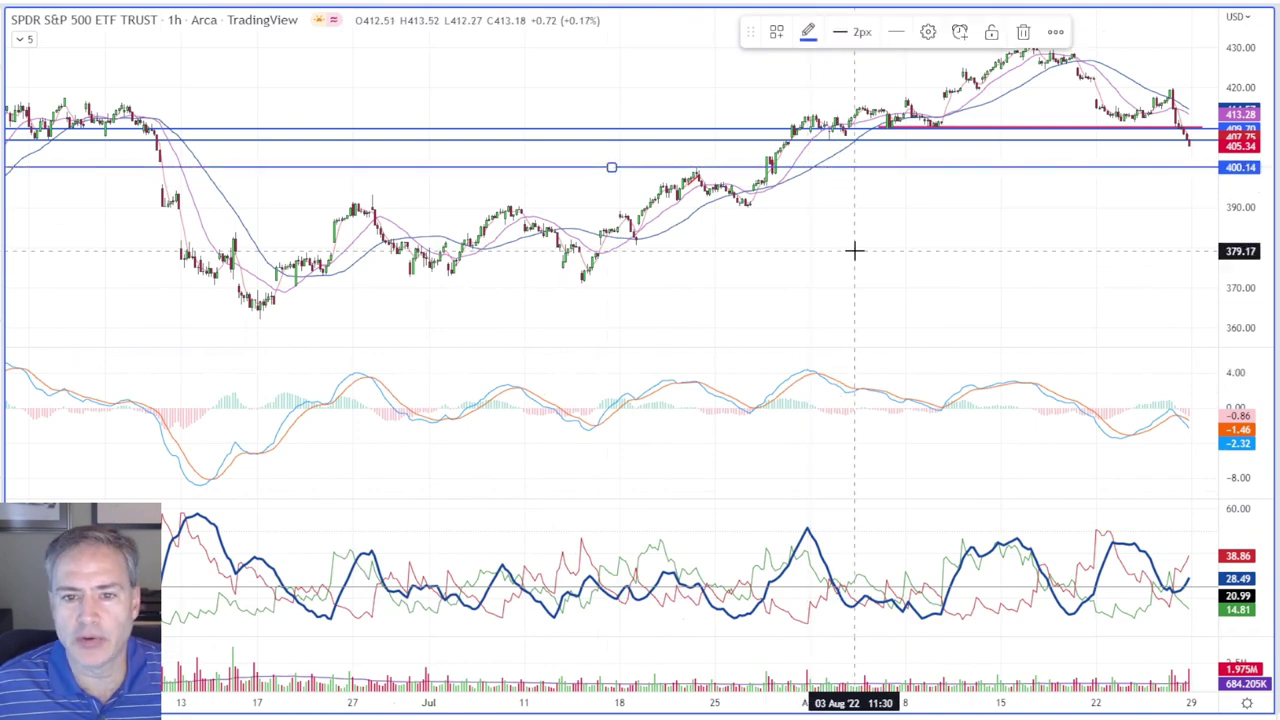
scroll(868, 238, up, 2)
scroll(870, 252, up, 2)
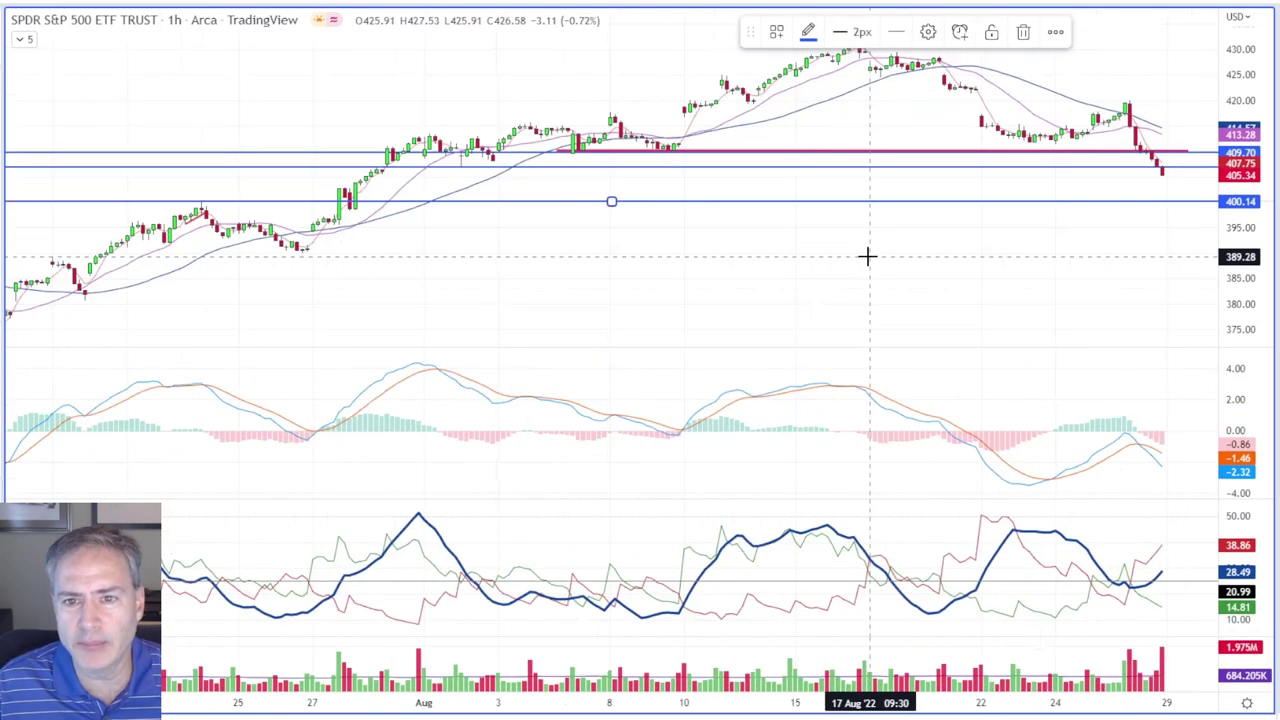
click(737, 274)
scroll(632, 89, down, 3)
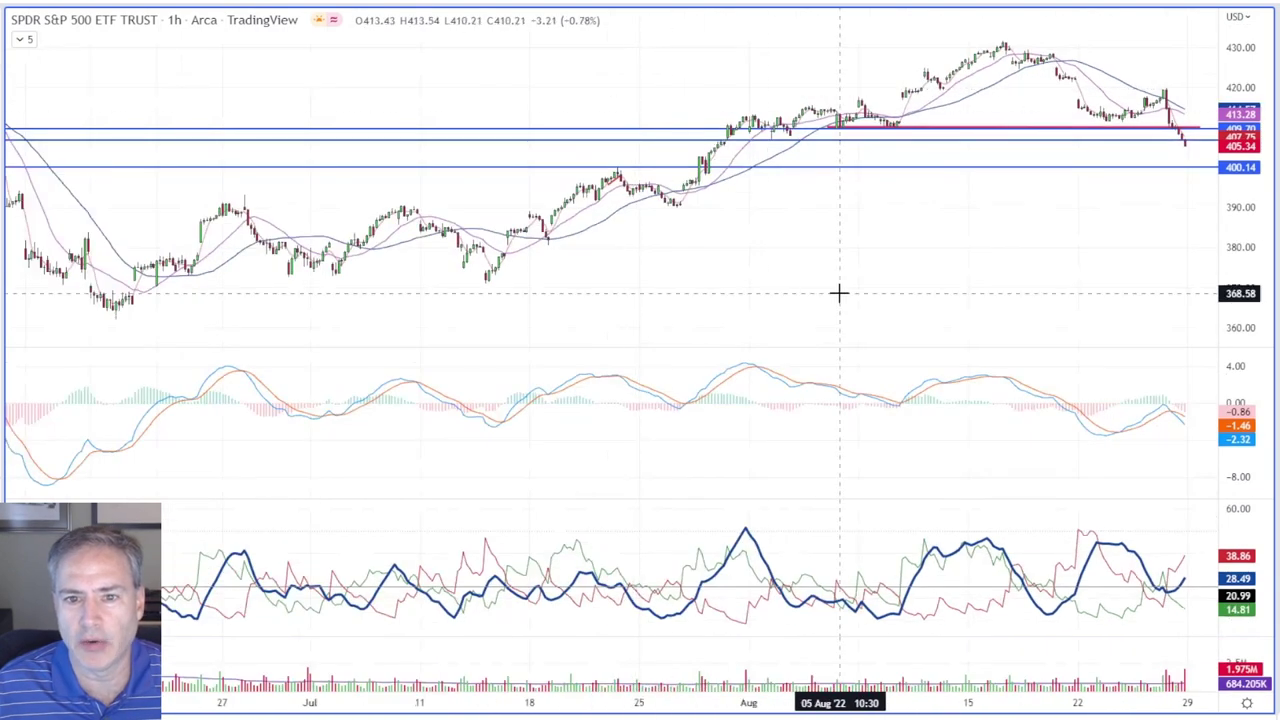
- Restore the SPY 2-minute, 10-minute and 1-hour grid and select the hourly red level
scroll(837, 291, up, 2)
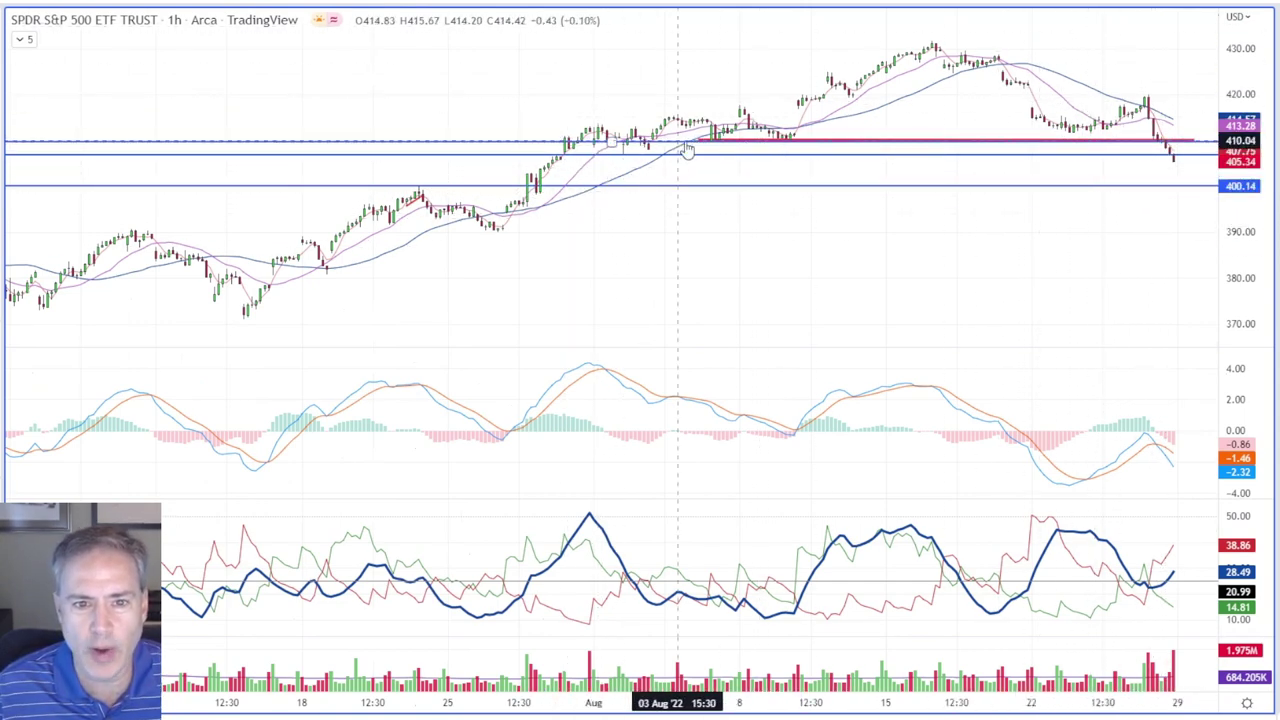
click(700, 143)
scroll(640, 246, down, 3)
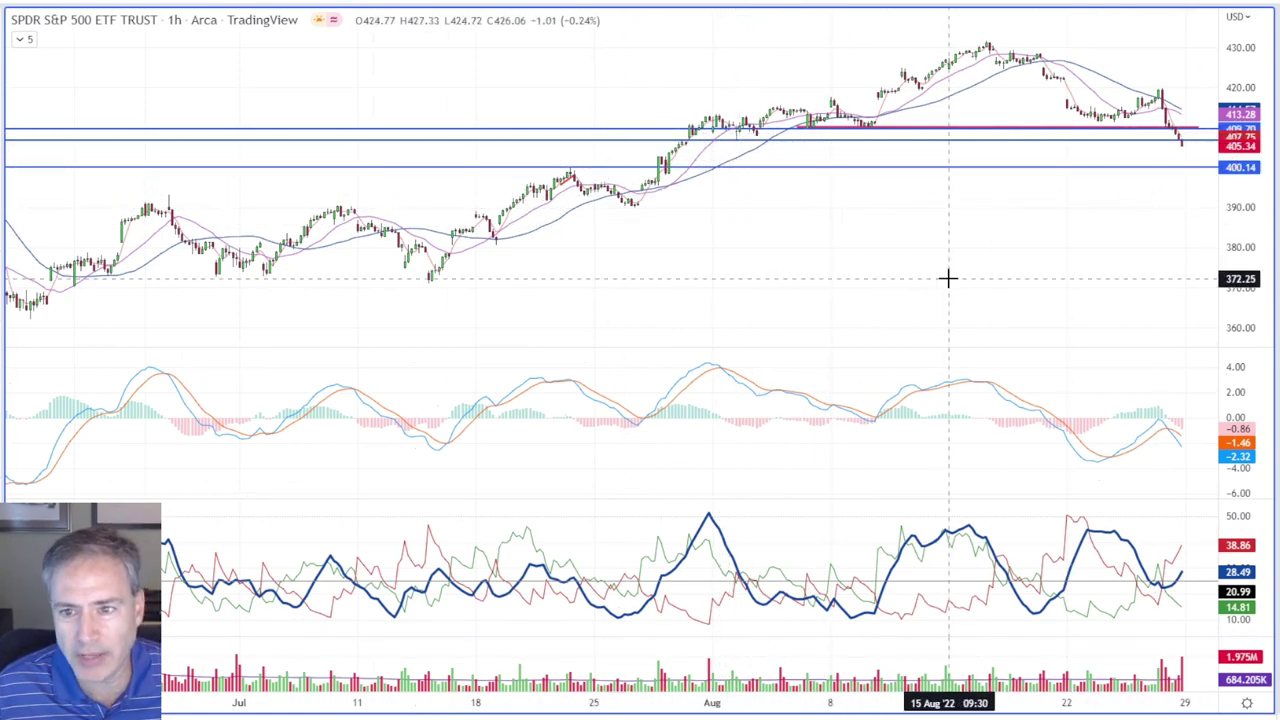
scroll(946, 277, up, 3)
scroll(940, 320, down, 4)
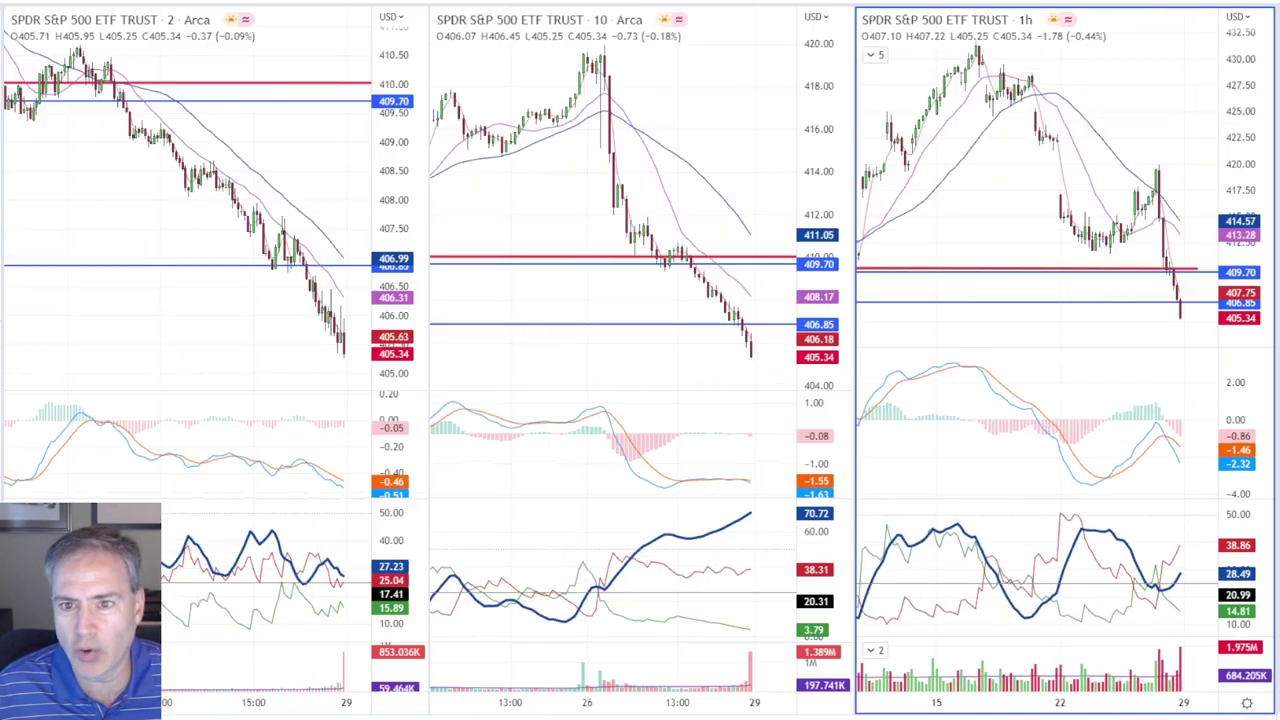
- Select the blue 409.70 level on the 10-minute chart and delete it from all charts
click(481, 352)
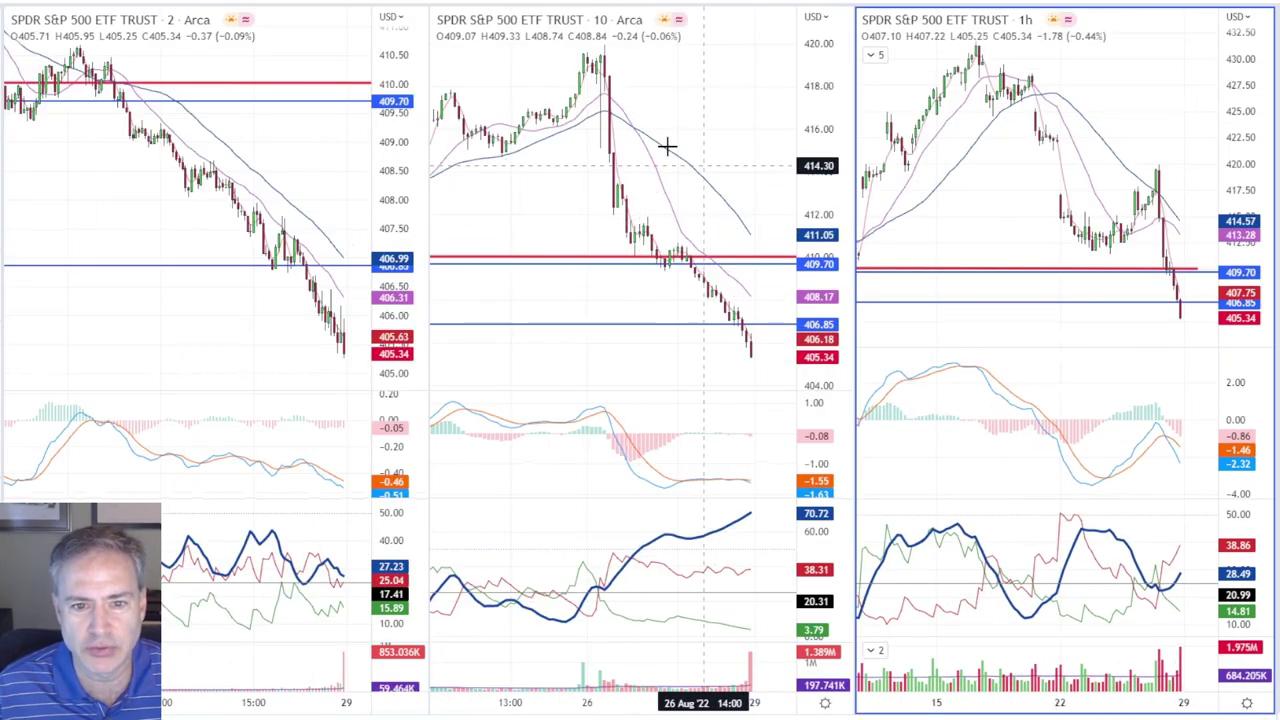
scroll(577, 183, down, 5)
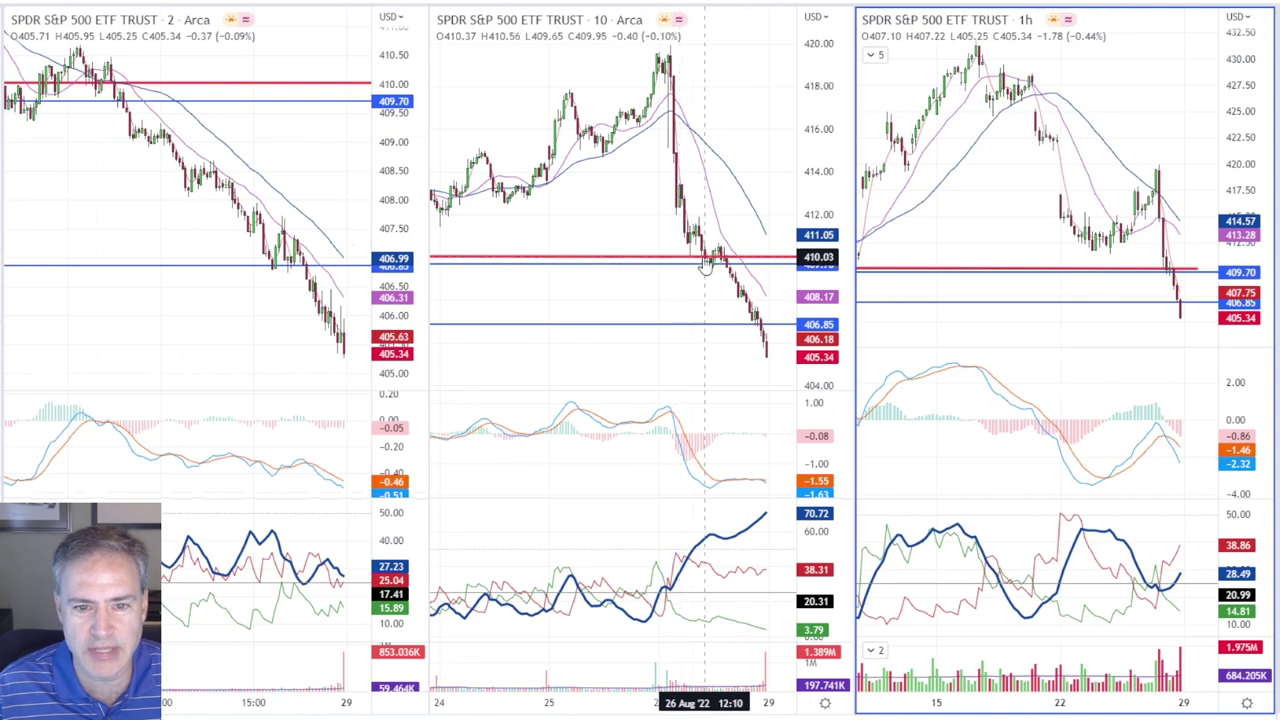
scroll(1020, 275, down, 3)
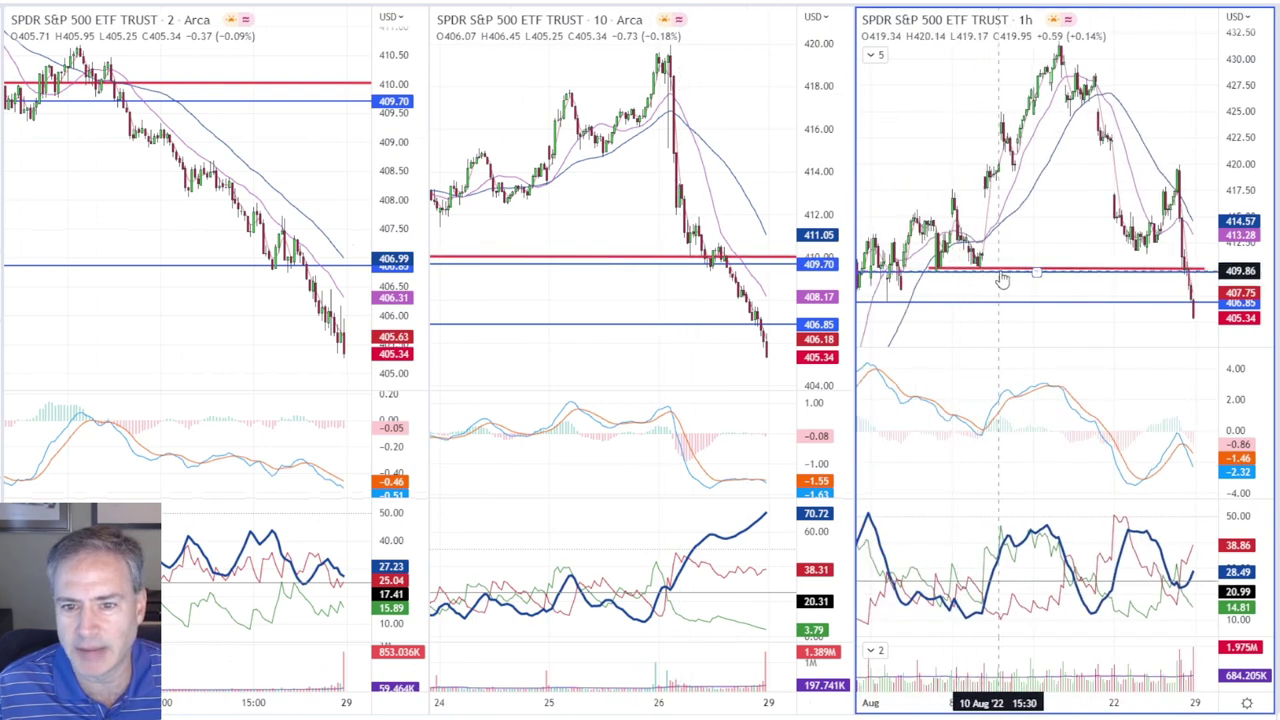
click(614, 263)
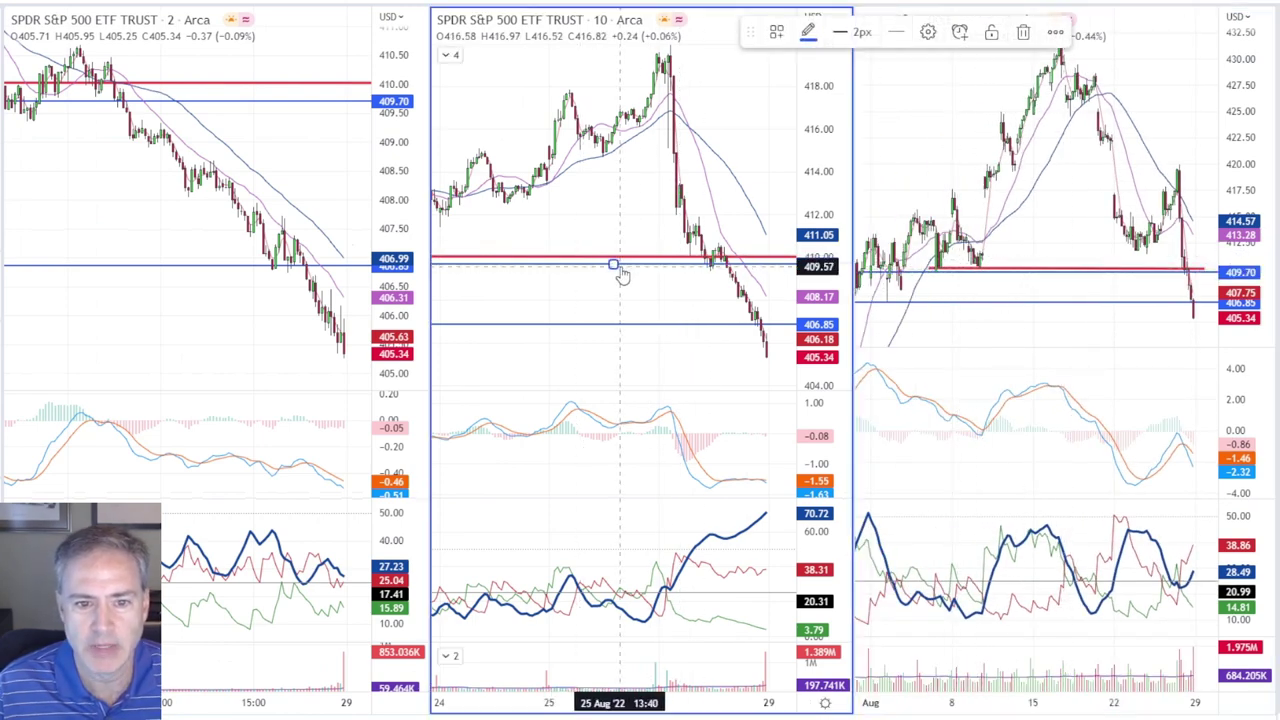
key(Delete)
scroll(700, 330, down, 2)
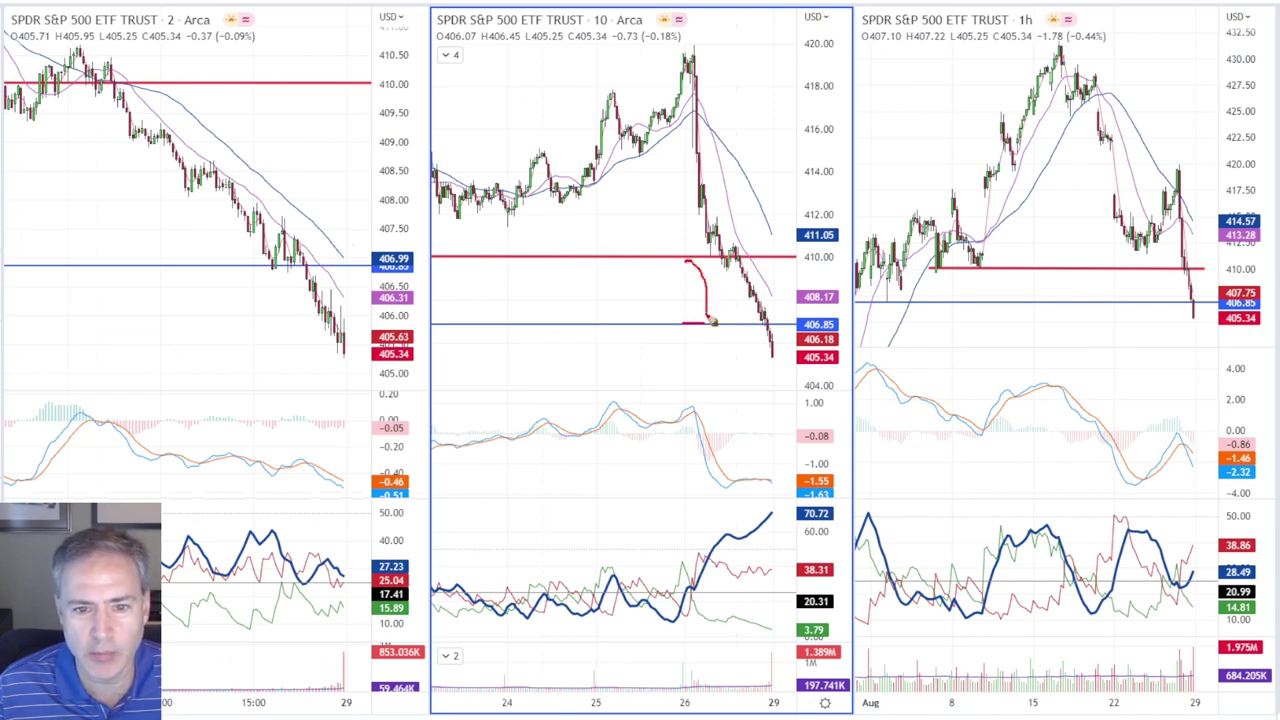
- Bracket the red-to-blue level gap, then circle the 10-minute lower-indicator crossover in red
mouse_move(710, 320)
mouse_down()
mouse_move(680, 285)
mouse_move(698, 262)
mouse_up()
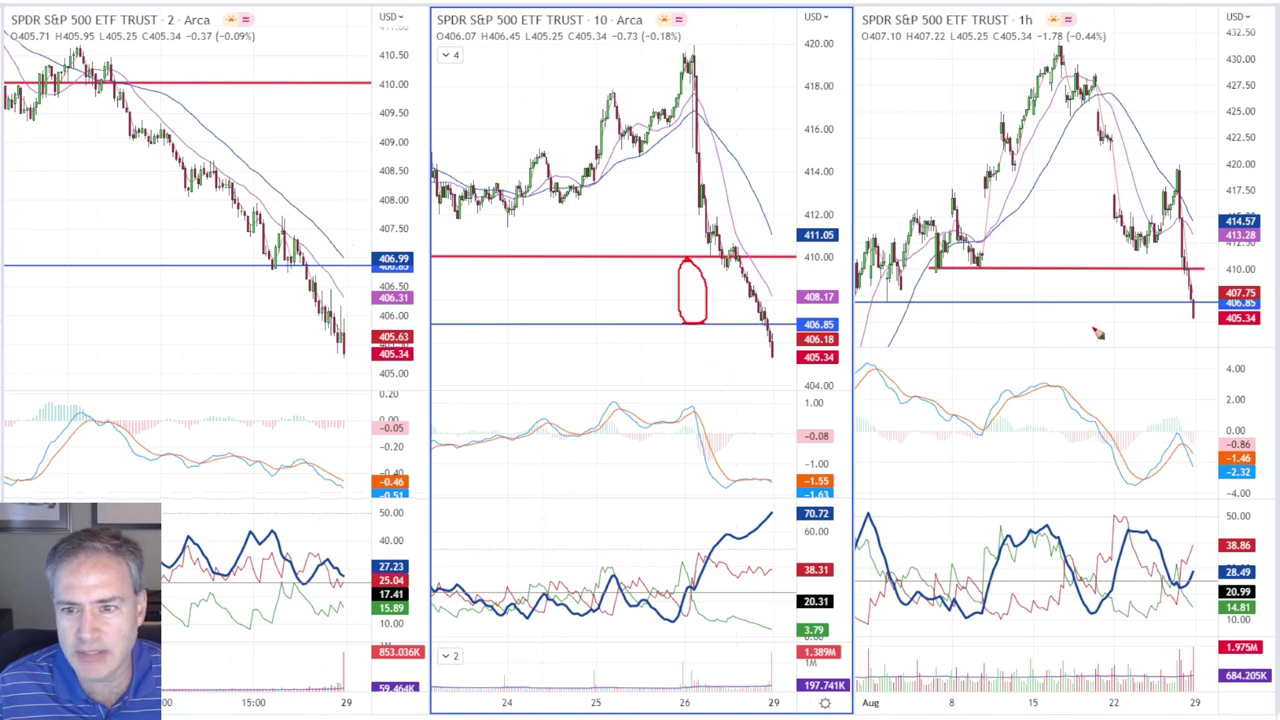
scroll(1149, 310, down, 2)
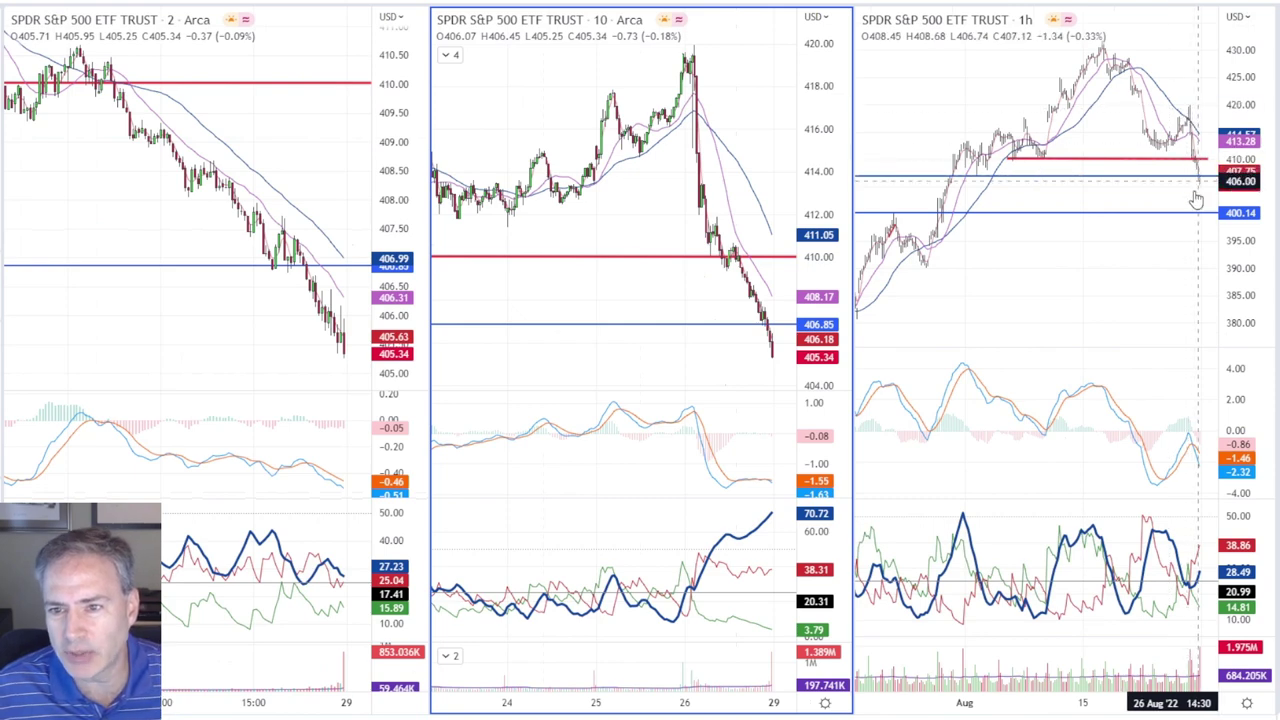
scroll(1196, 199, up, 2)
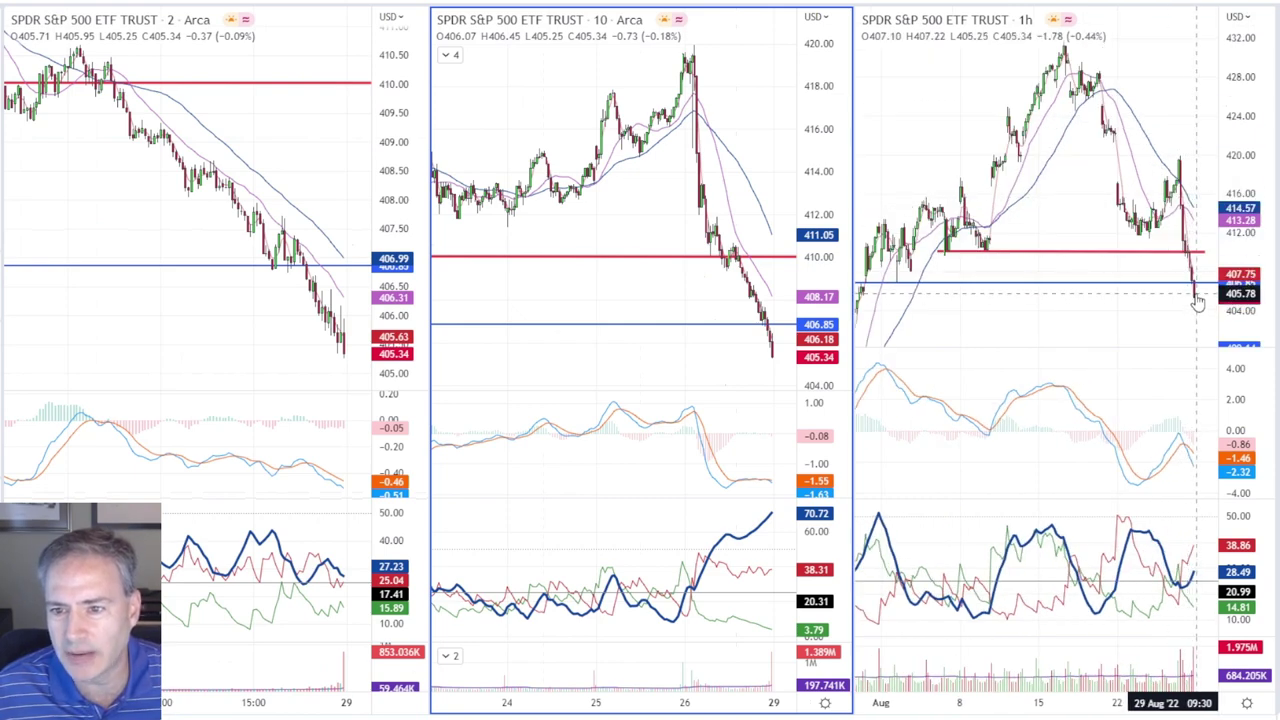
scroll(1196, 297, down, 1)
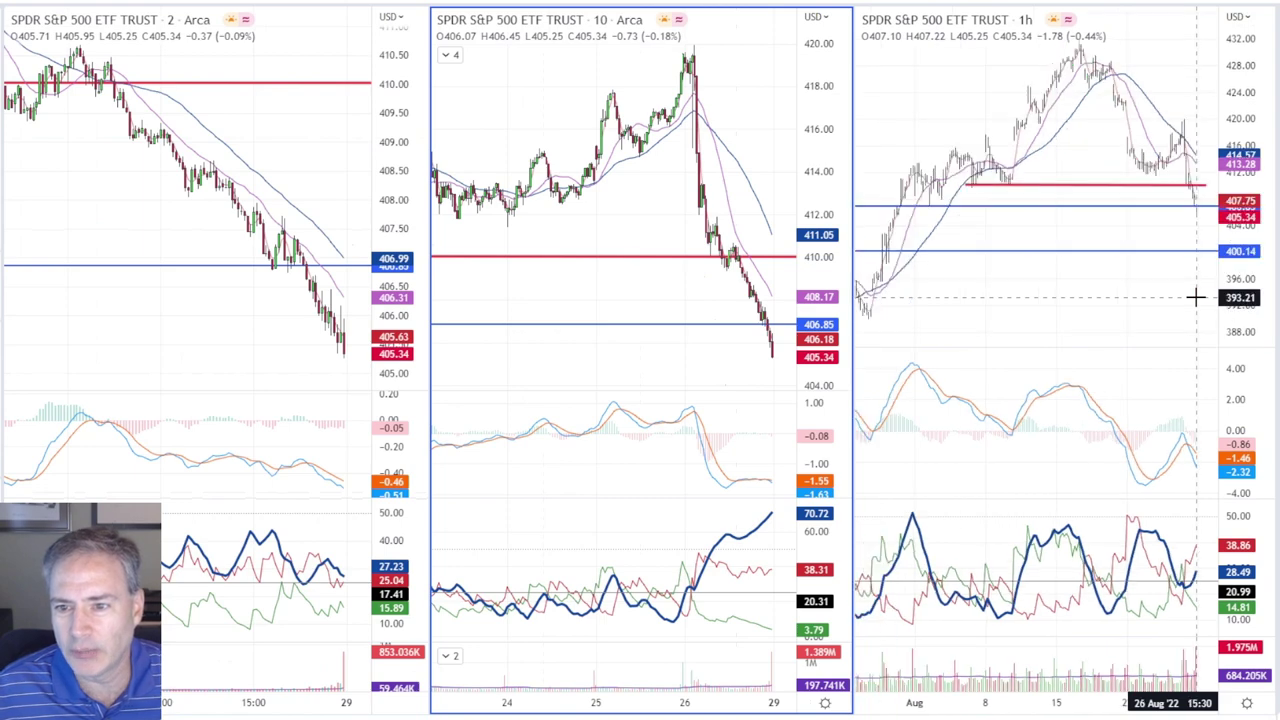
scroll(1185, 257, up, 1)
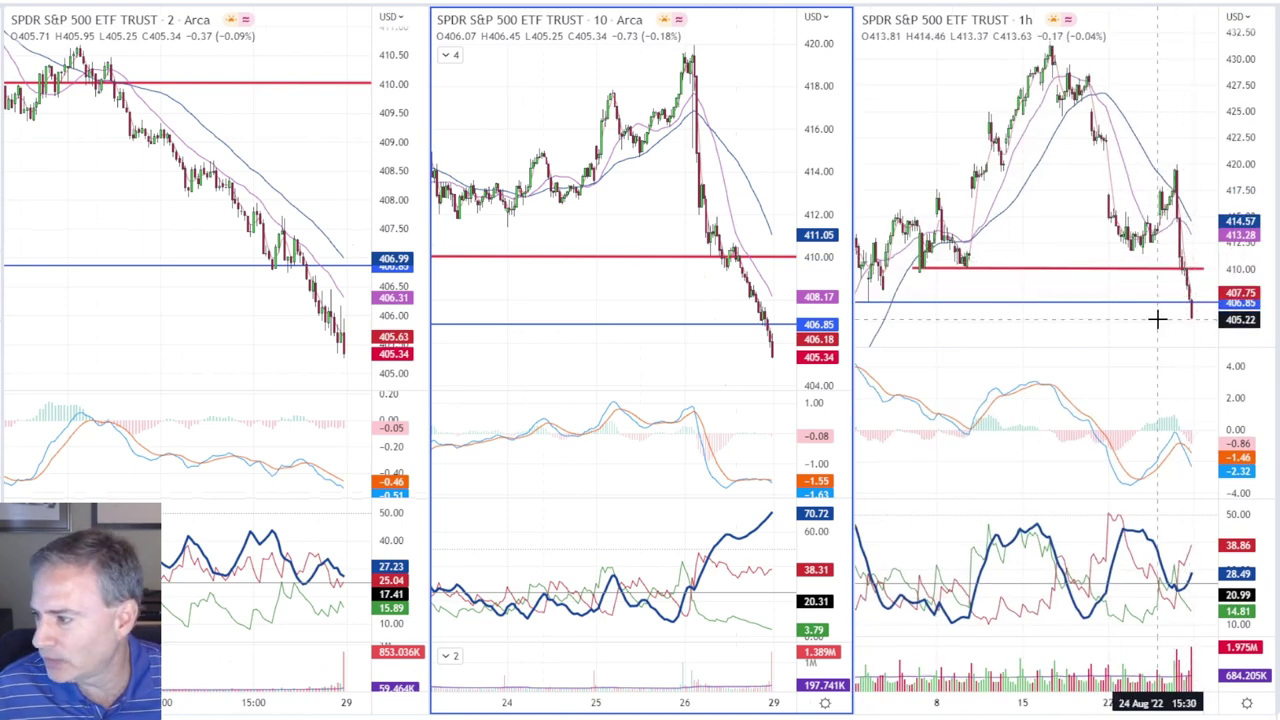
scroll(1177, 334, down, 2)
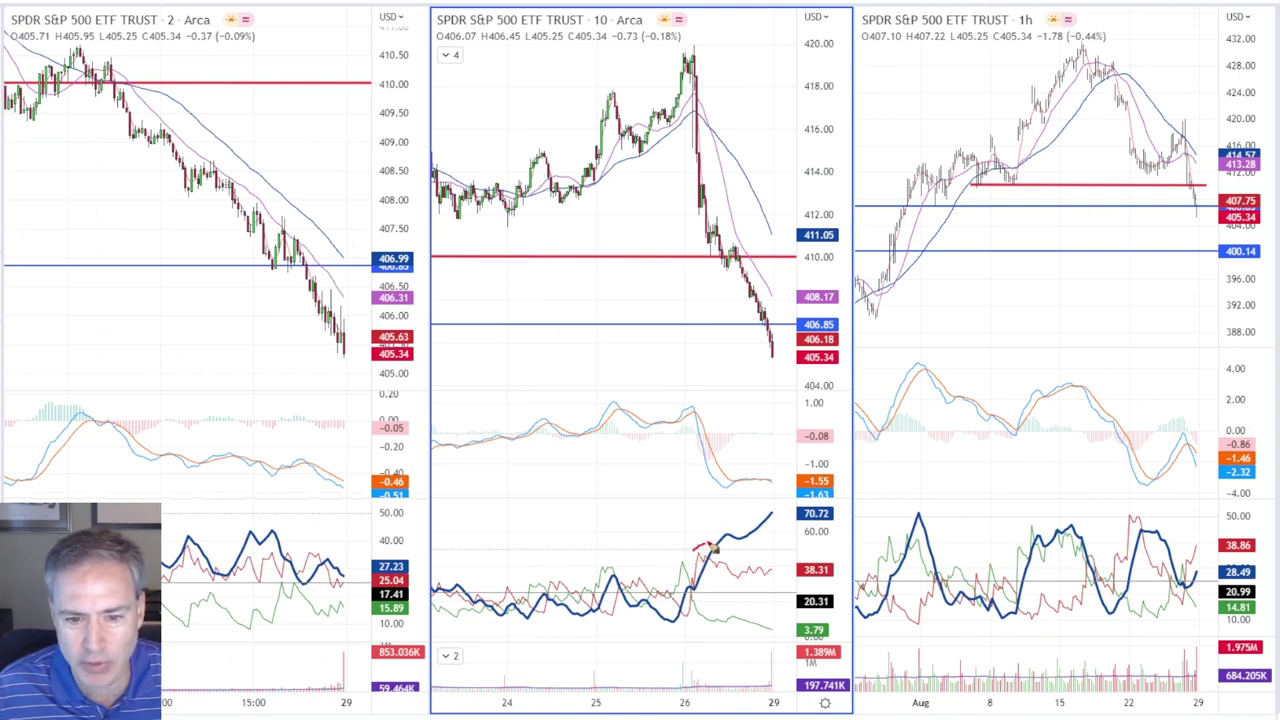
mouse_move(736, 590)
mouse_down()
mouse_move(672, 562)
mouse_move(748, 548)
mouse_move(683, 586)
mouse_move(742, 538)
mouse_up()
drag(714, 598, 722, 541)
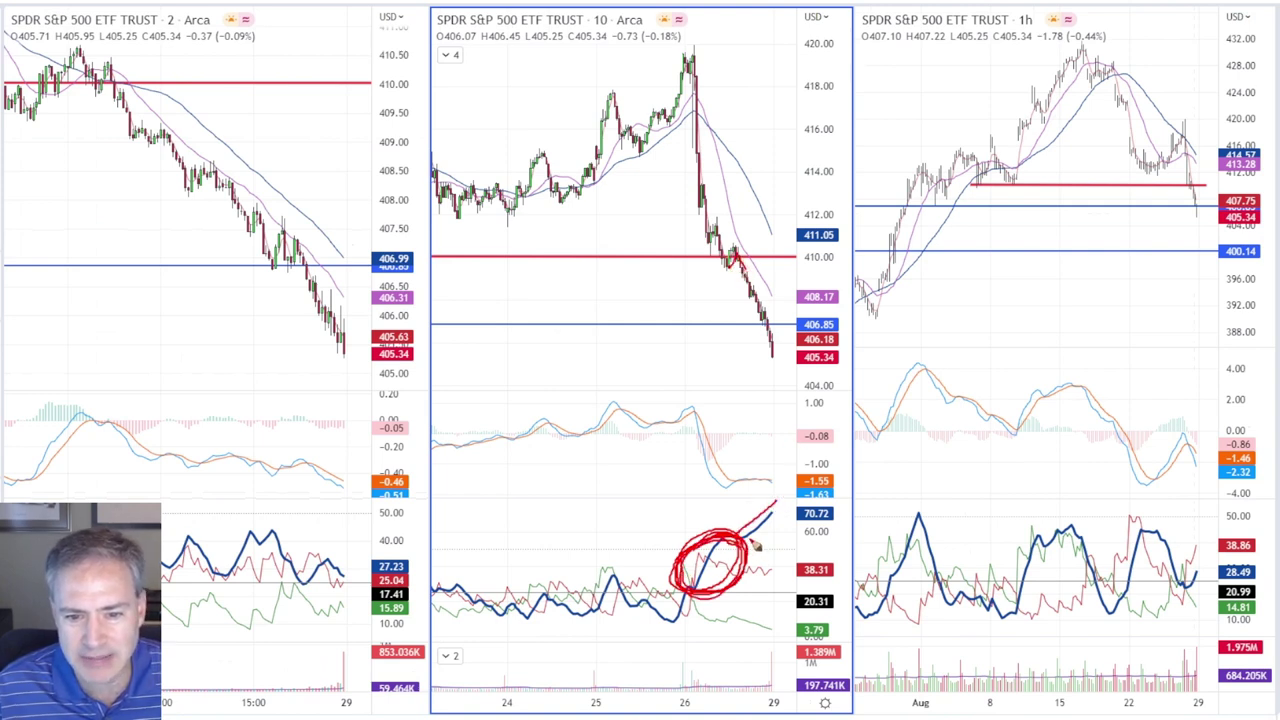
- Erase the red marks on the 10-minute lower indicator, add a ceiling stroke, and erase again
key(e)
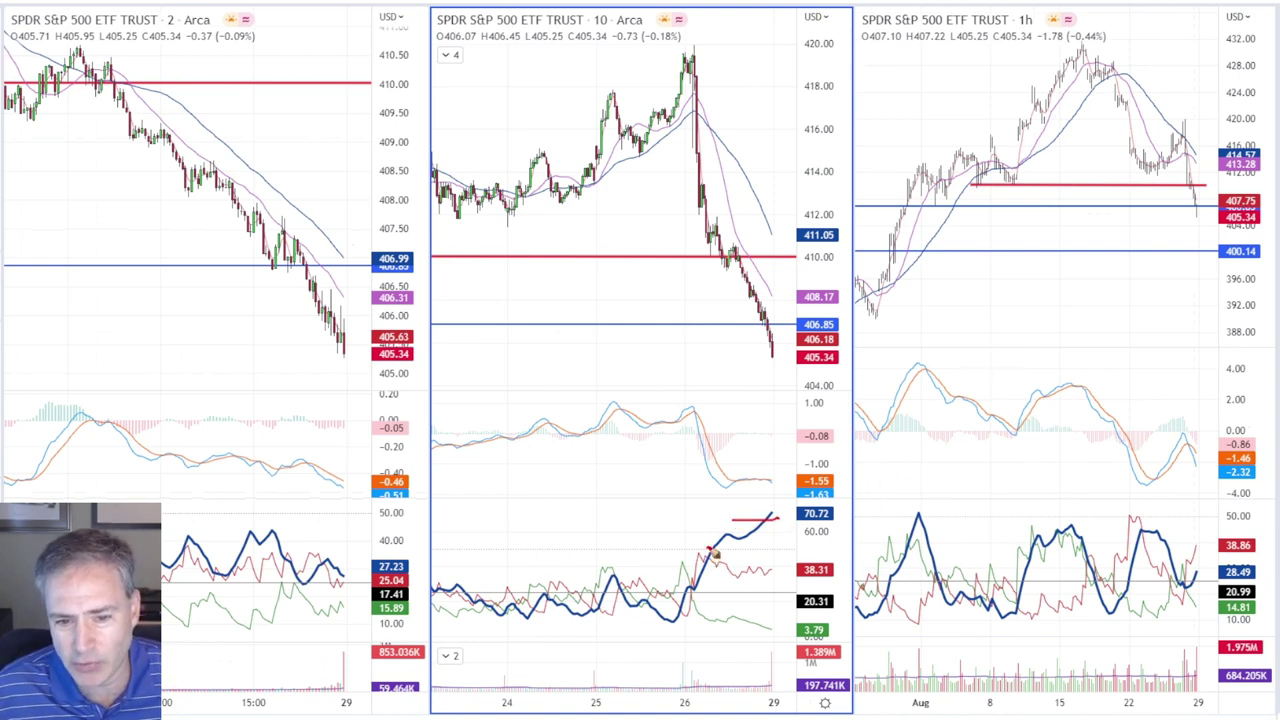
drag(714, 556, 773, 550)
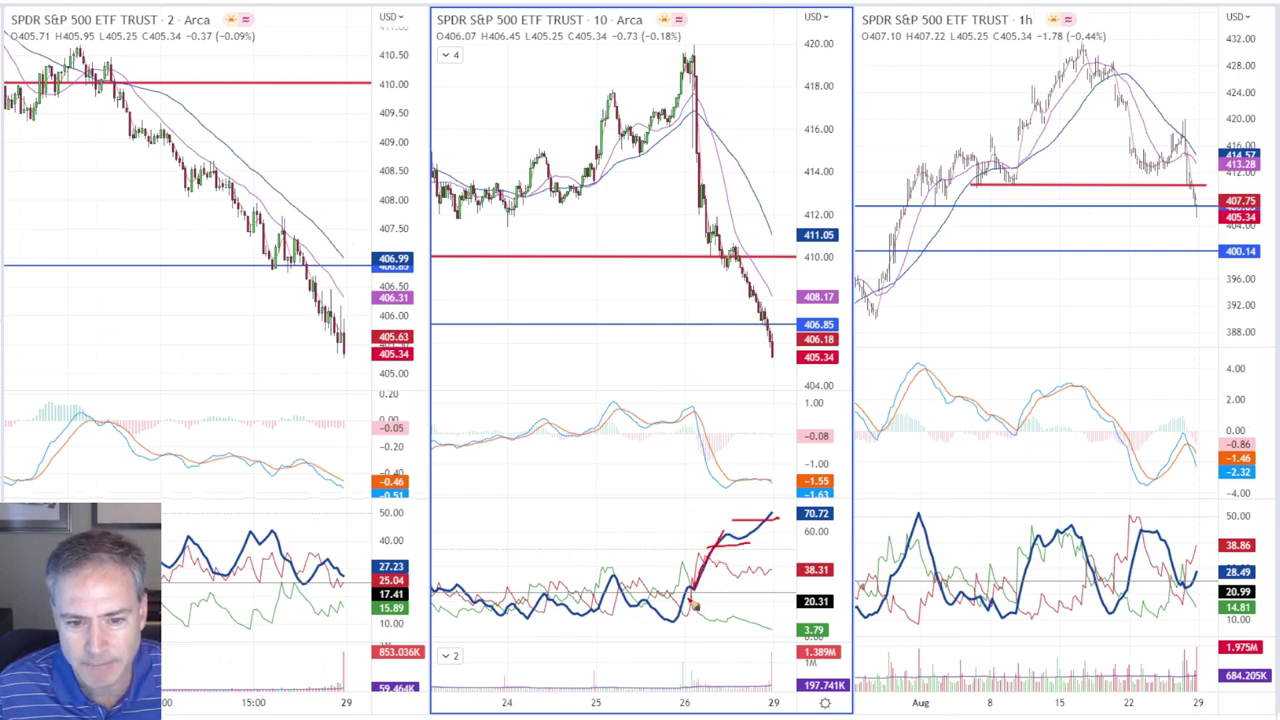
key(e)
key(e)
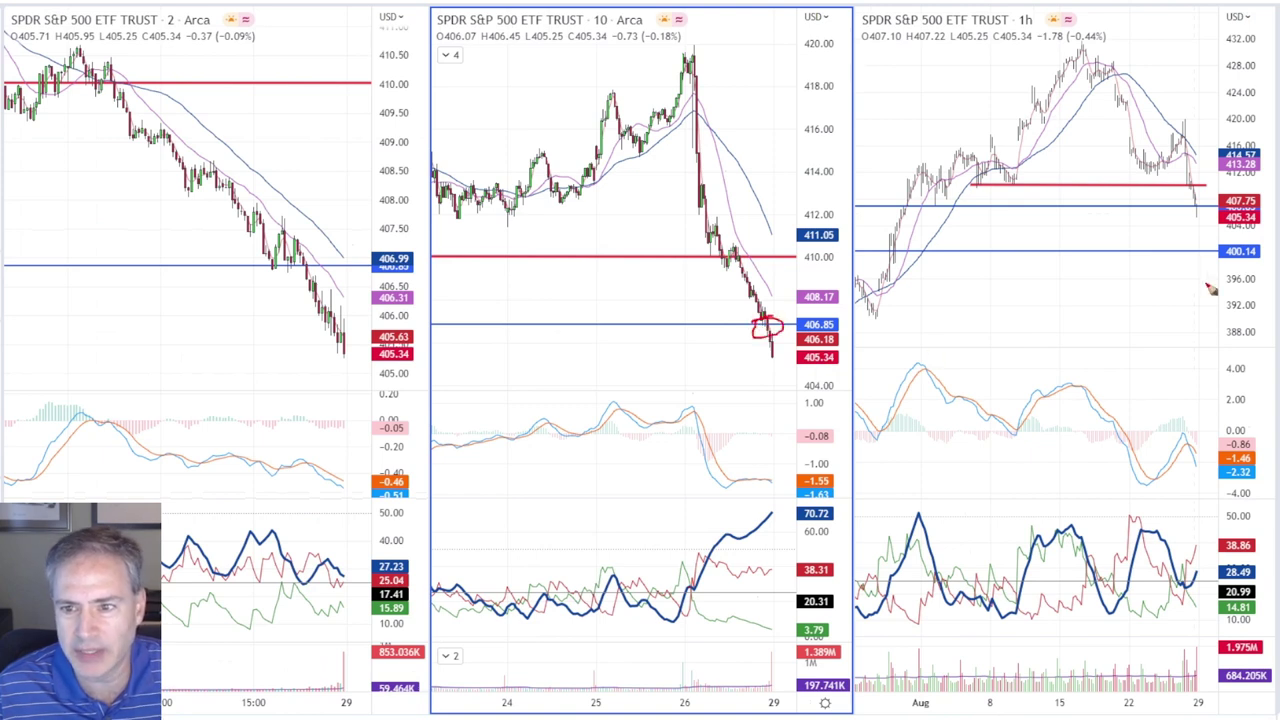
- Sketch the 406.85 break and drop toward 400.14 on the 1-hour chart; circle the 70.72 peak
drag(1213, 251, 1192, 252)
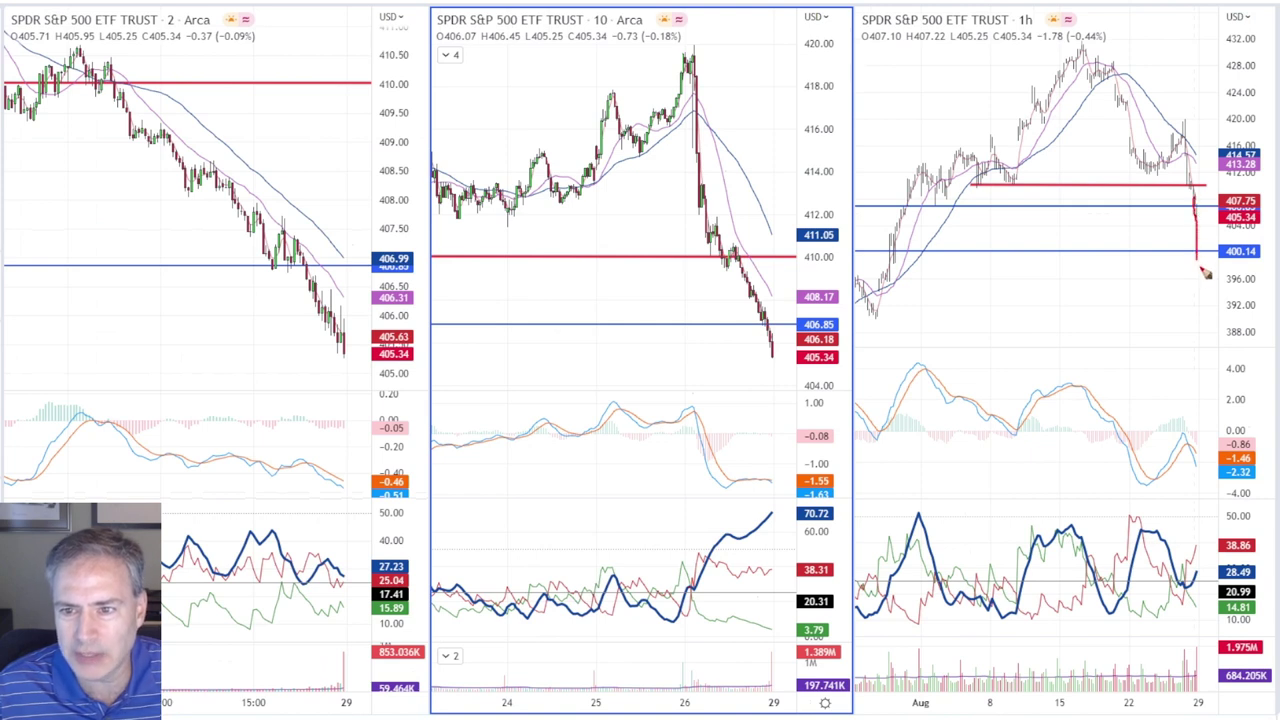
drag(1189, 130, 1198, 236)
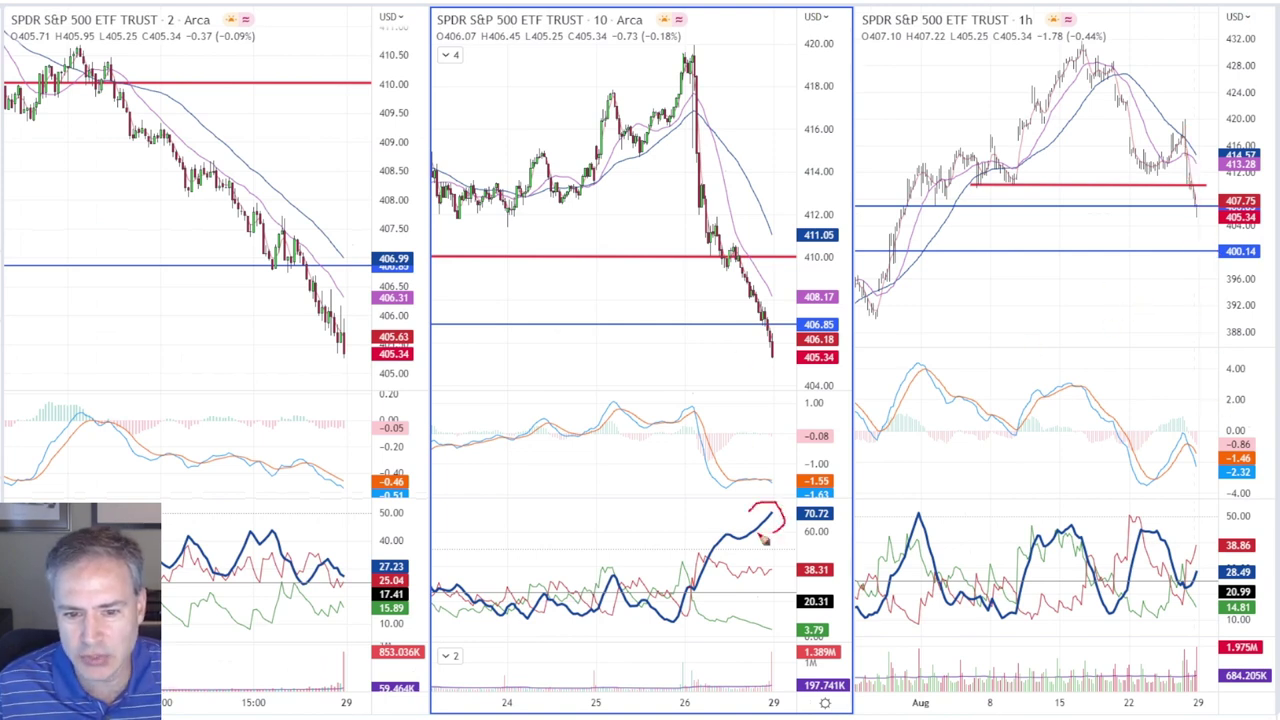
drag(763, 538, 786, 506)
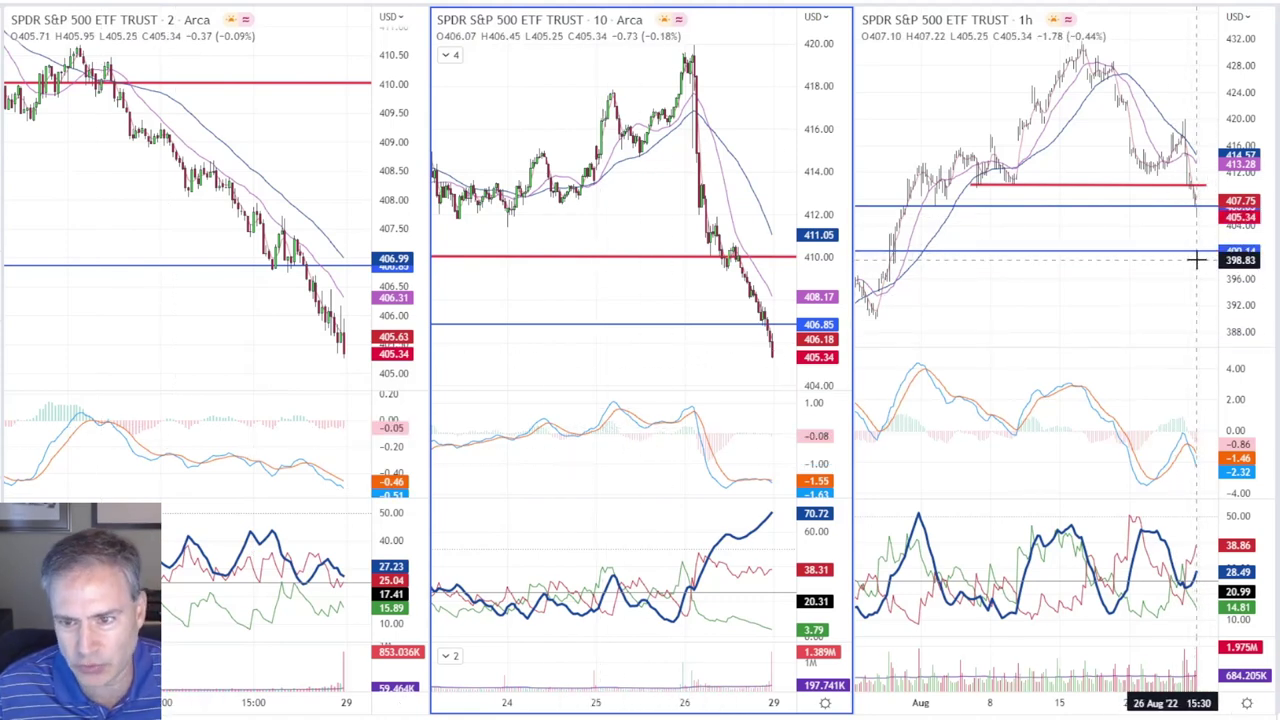
scroll(1141, 328, up, 2)
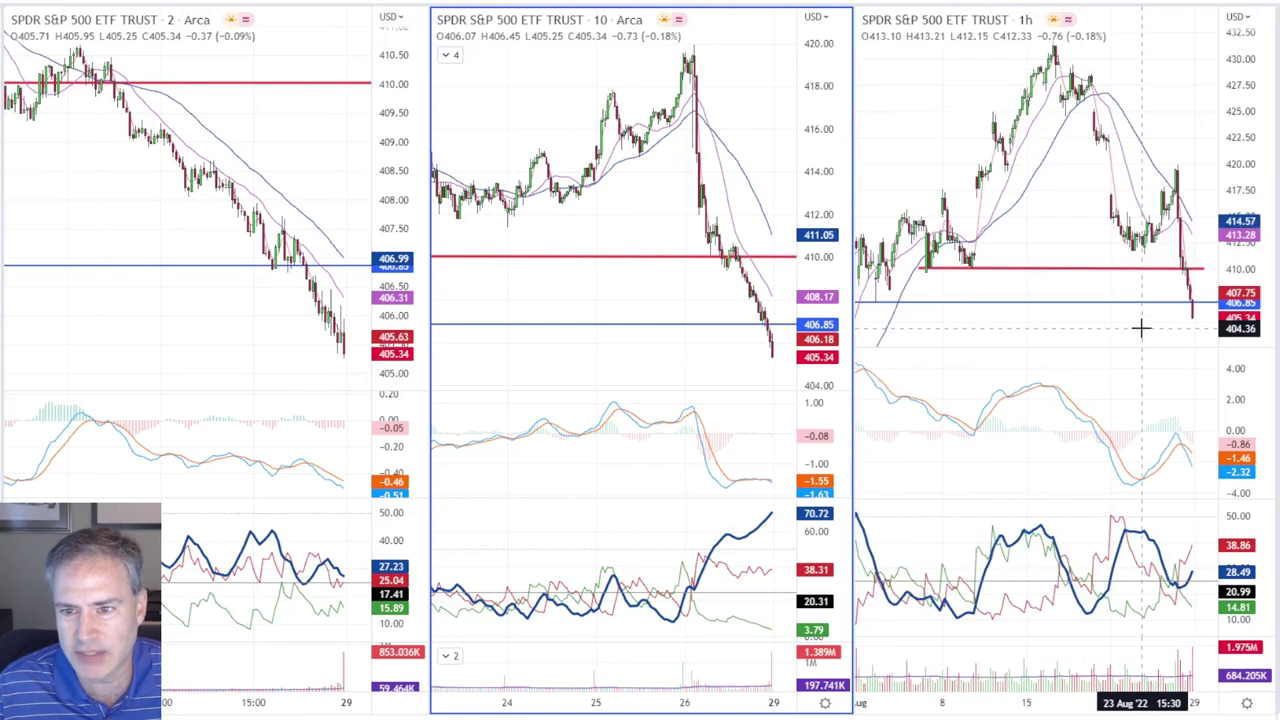
scroll(1143, 280, down, 1)
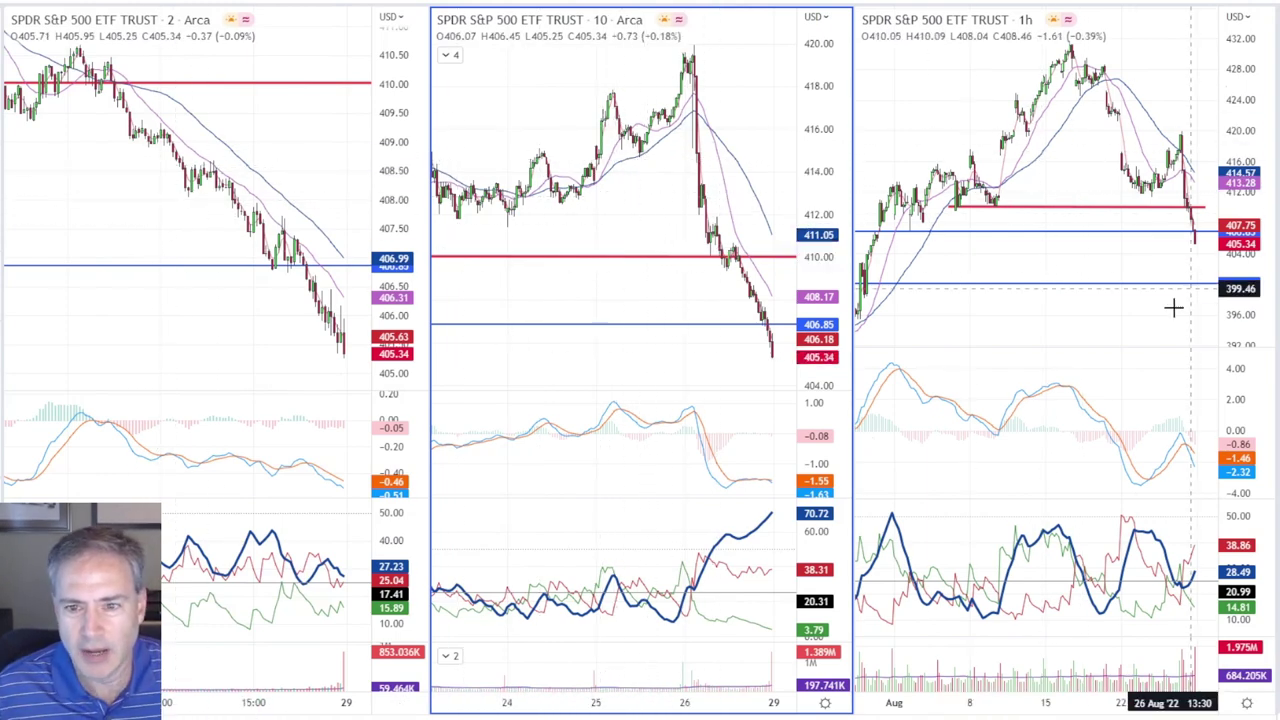
scroll(1173, 308, down, 3)
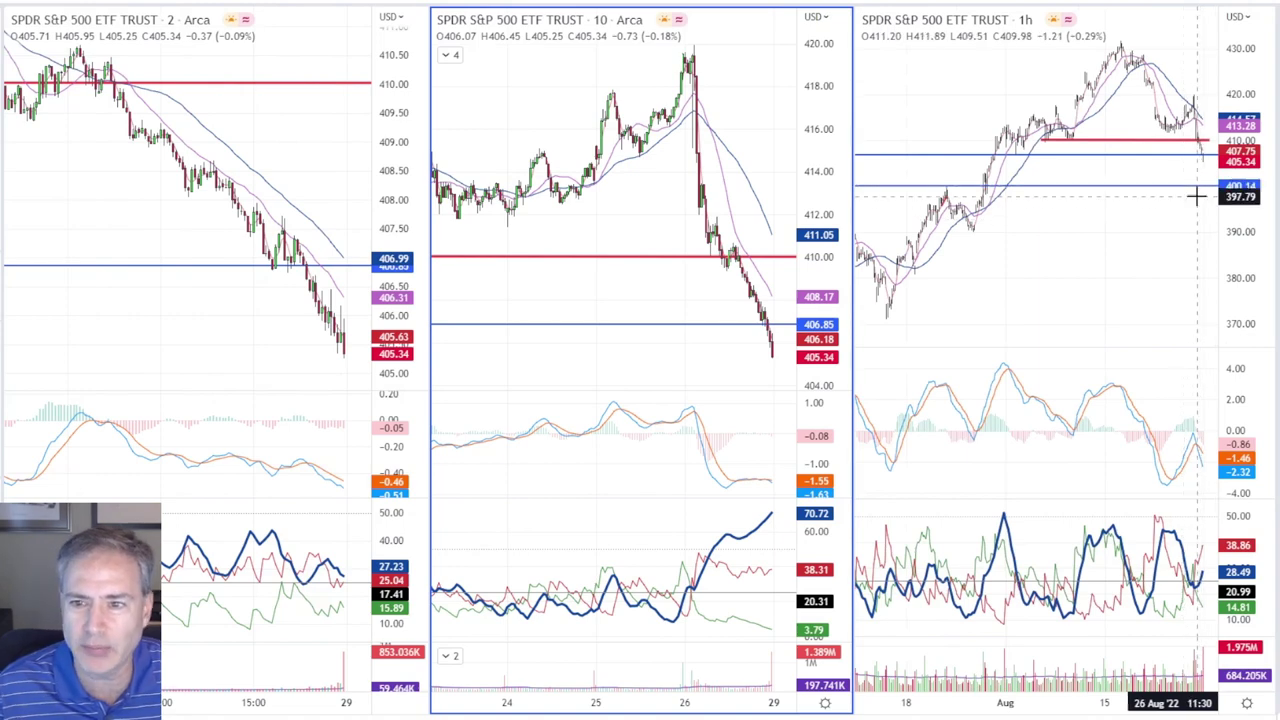
scroll(1082, 235, up, 1)
scroll(1082, 235, down, 4)
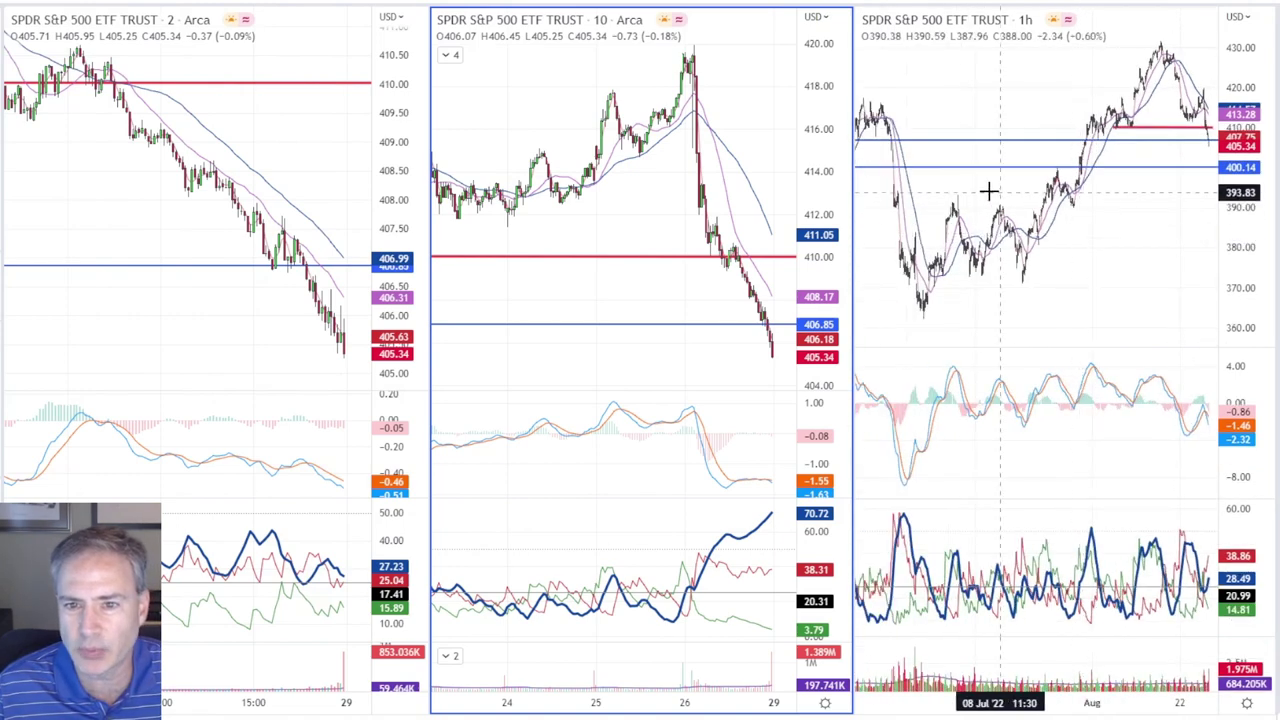
scroll(1178, 200, up, 3)
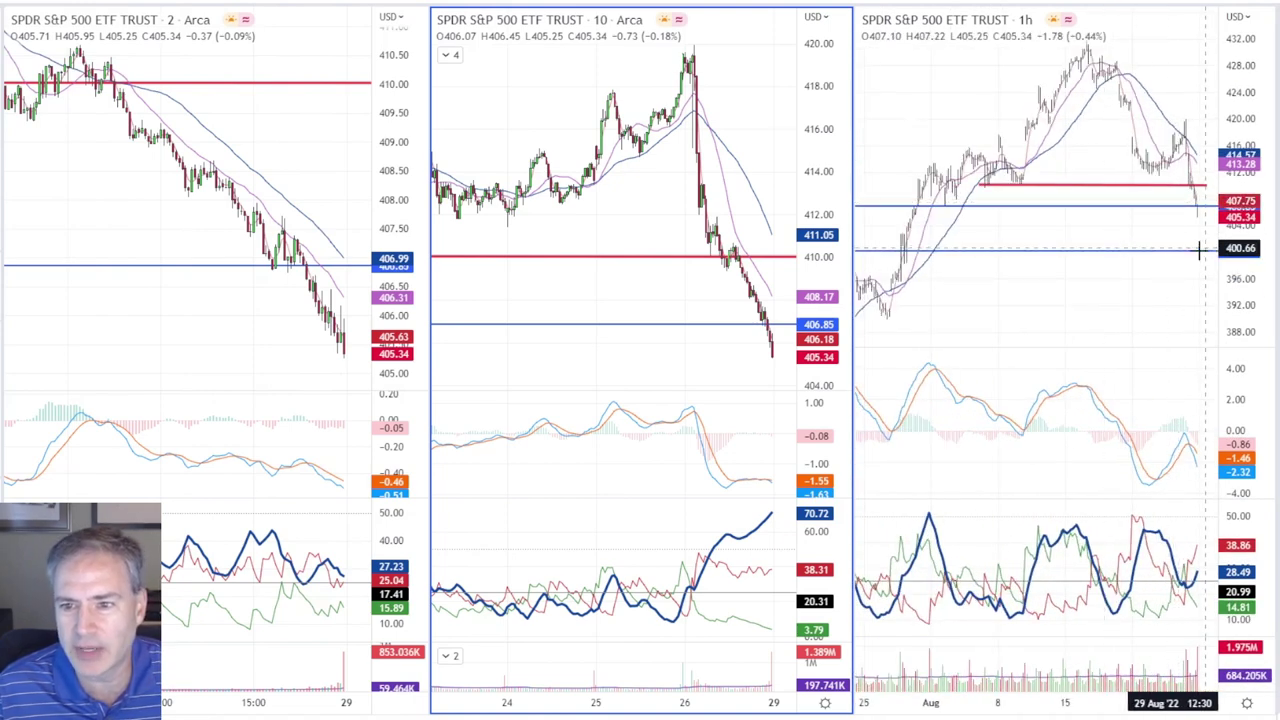
click(1193, 251)
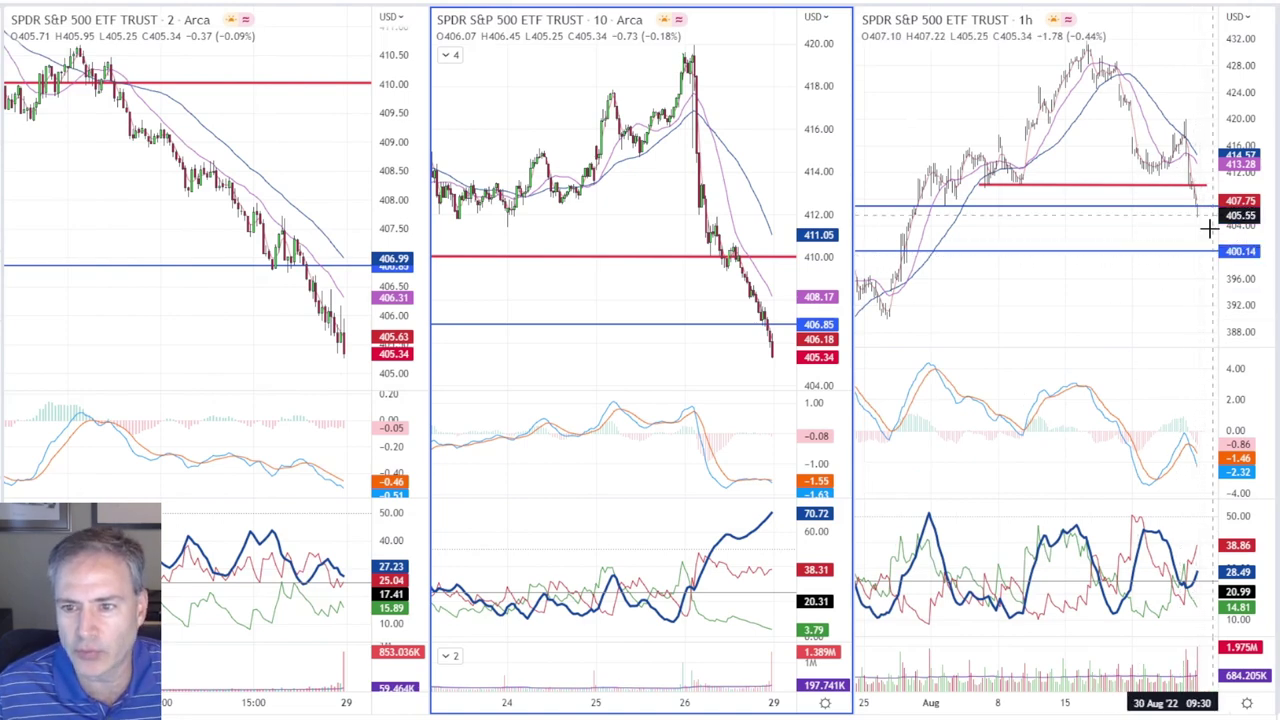
scroll(674, 354, up, 1)
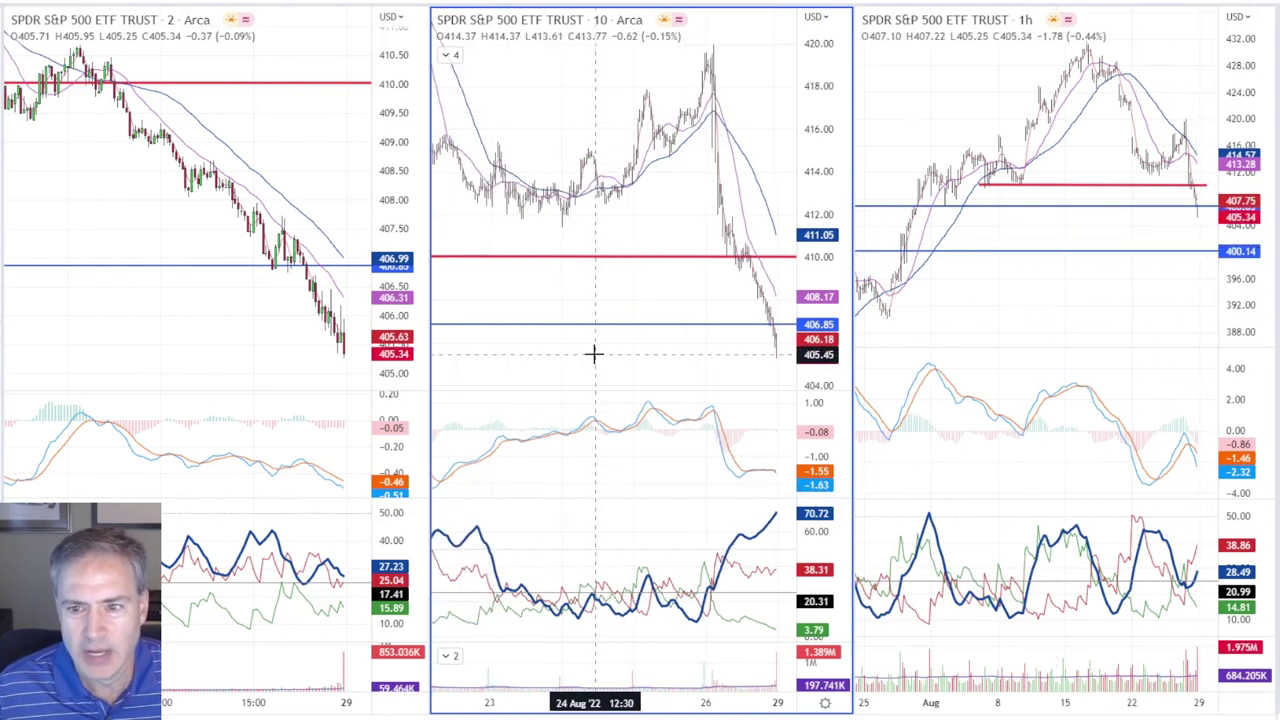
scroll(623, 317, up, 1)
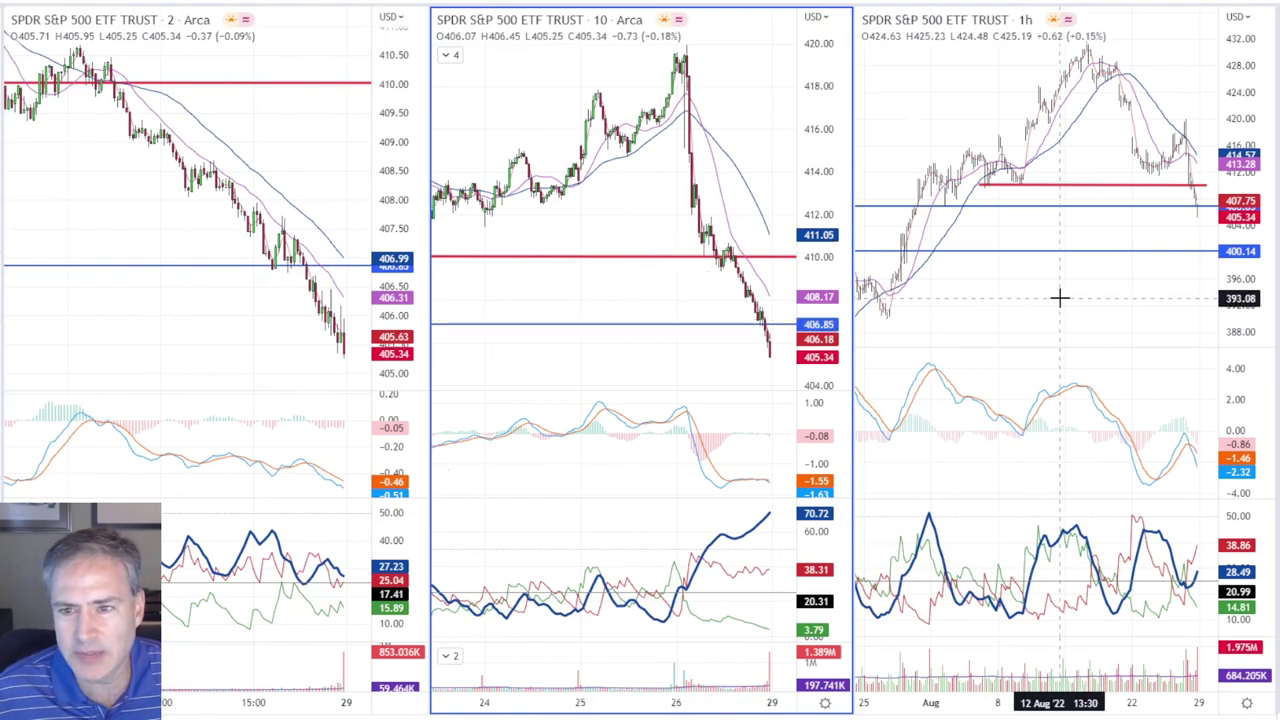
scroll(1060, 297, up, 2)
scroll(1060, 302, down, 1)
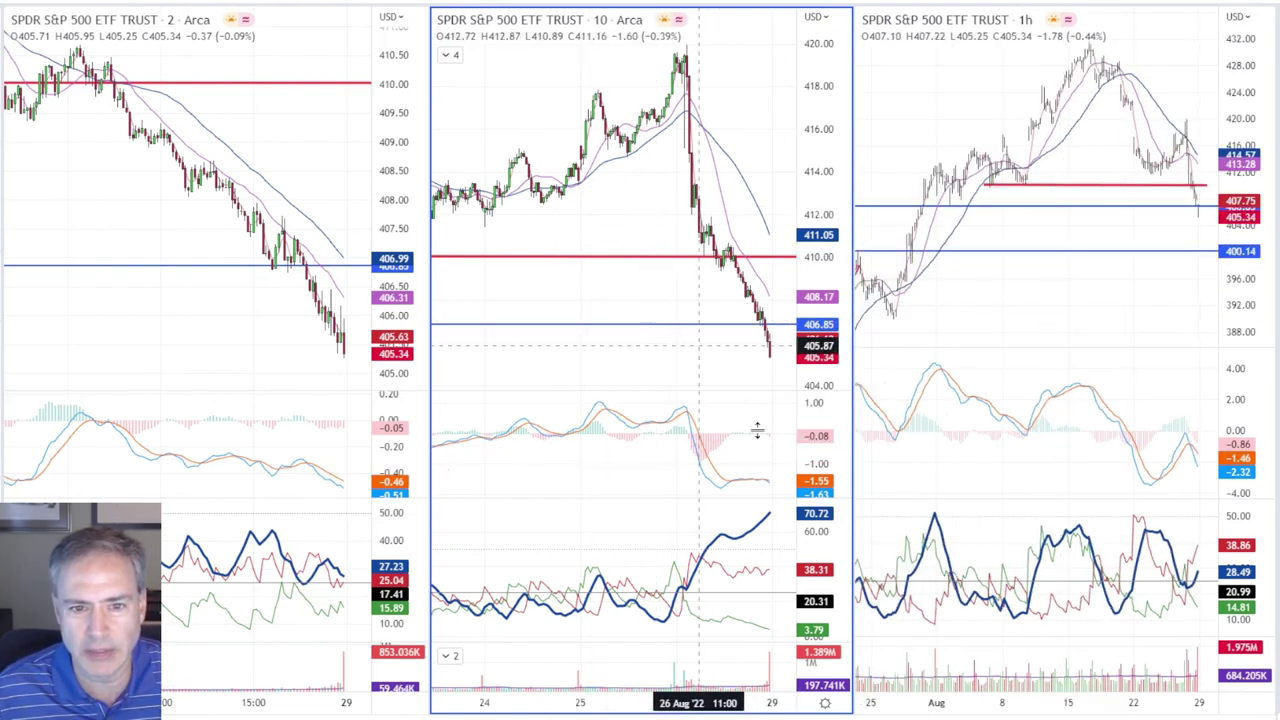
- Enlarge the 10-minute chart and remove a stray 402.92 horizontal level
key(alt+Return)
scroll(971, 240, down, 3)
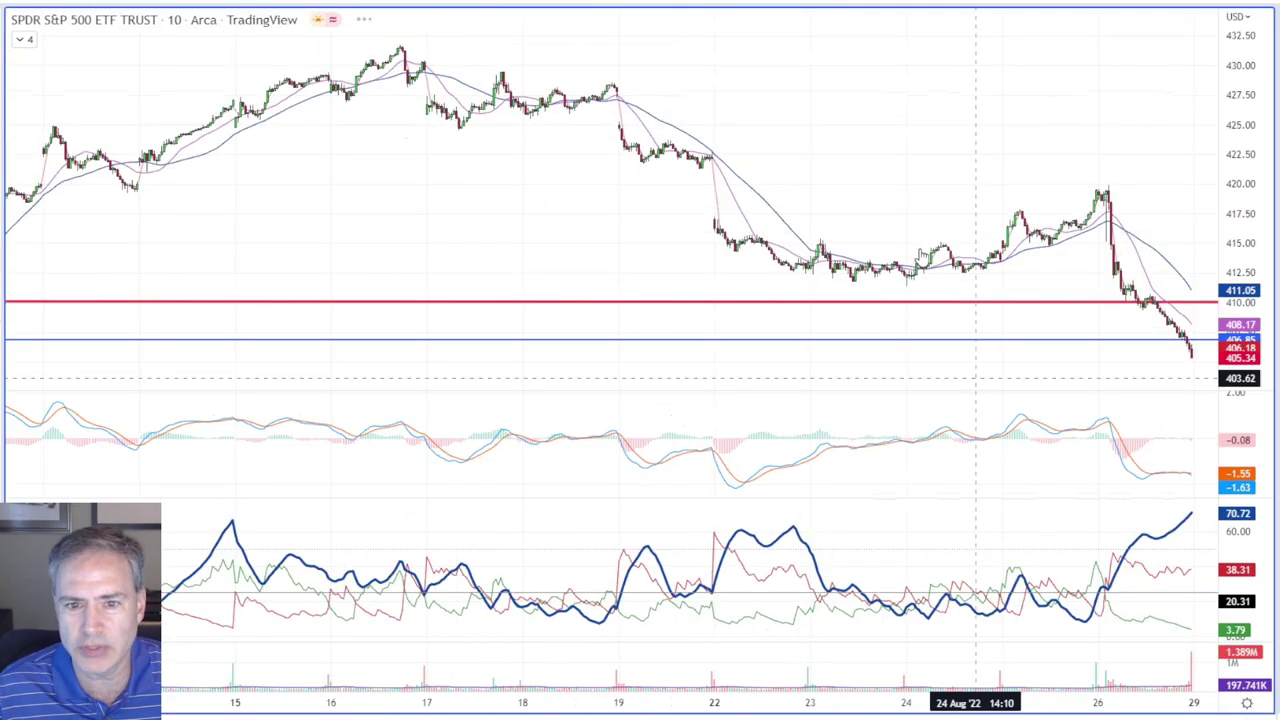
scroll(885, 235, down, 3)
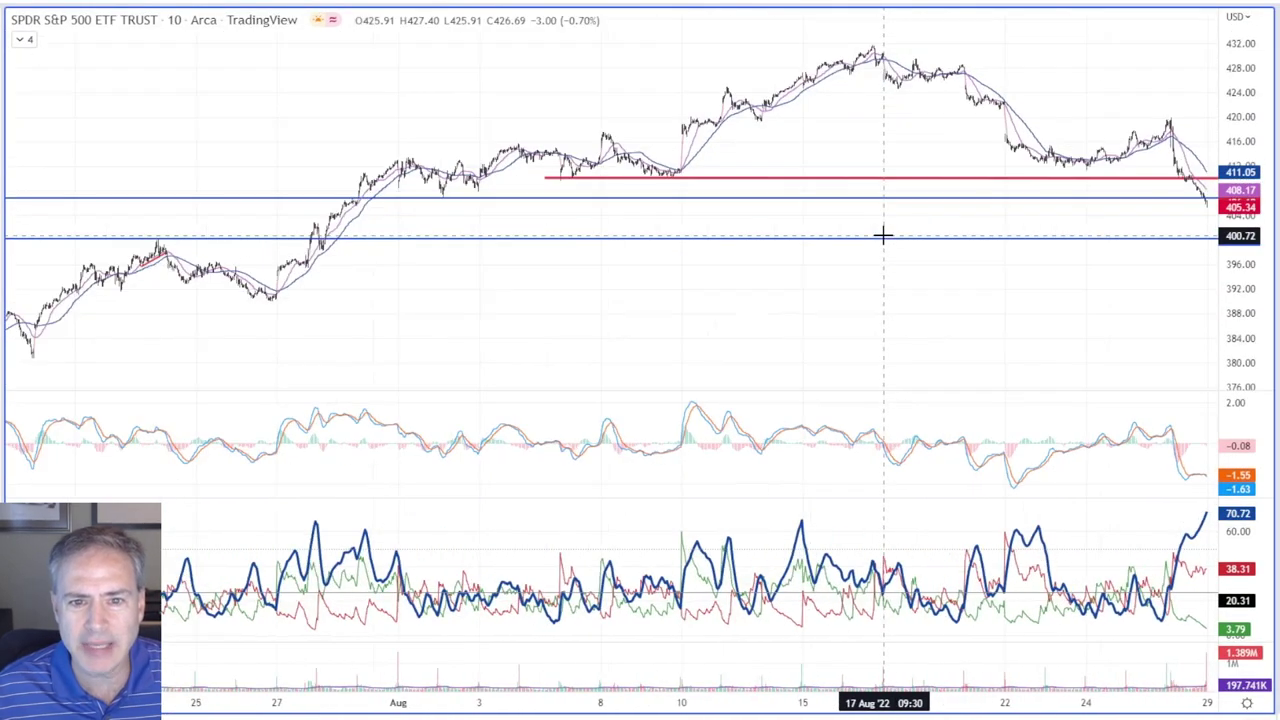
scroll(709, 320, down, 1)
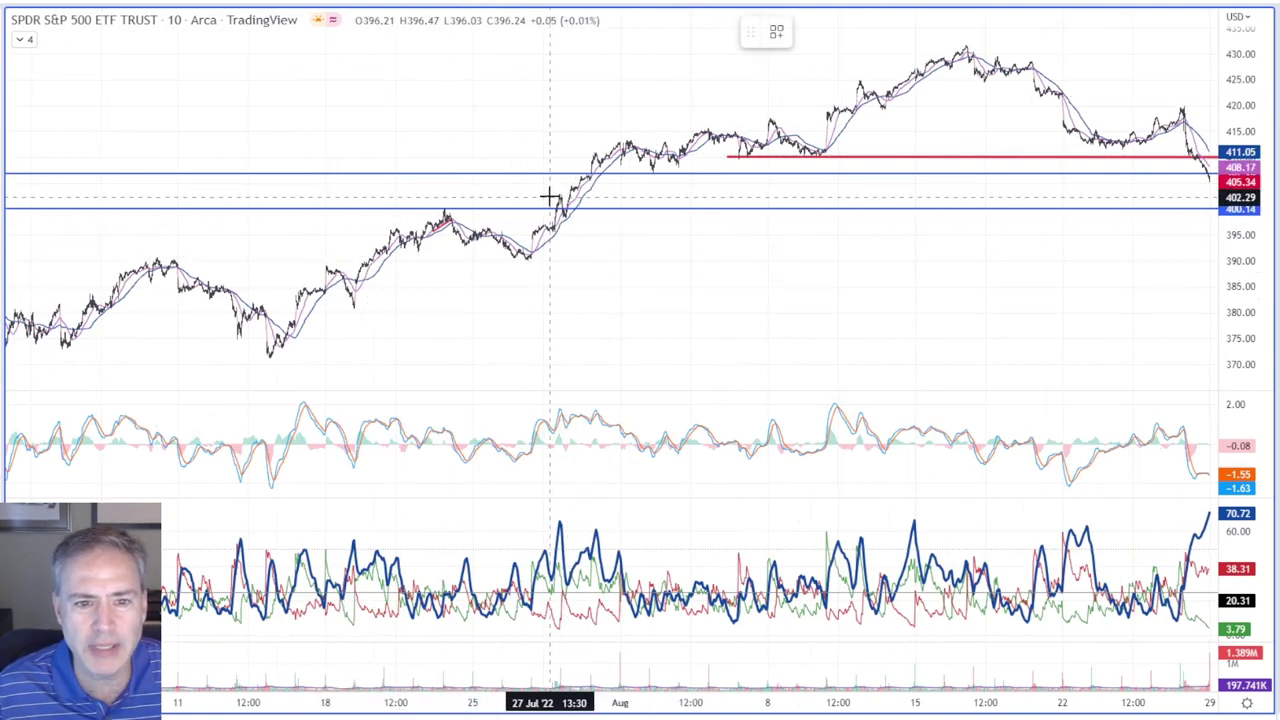
key(alt+h)
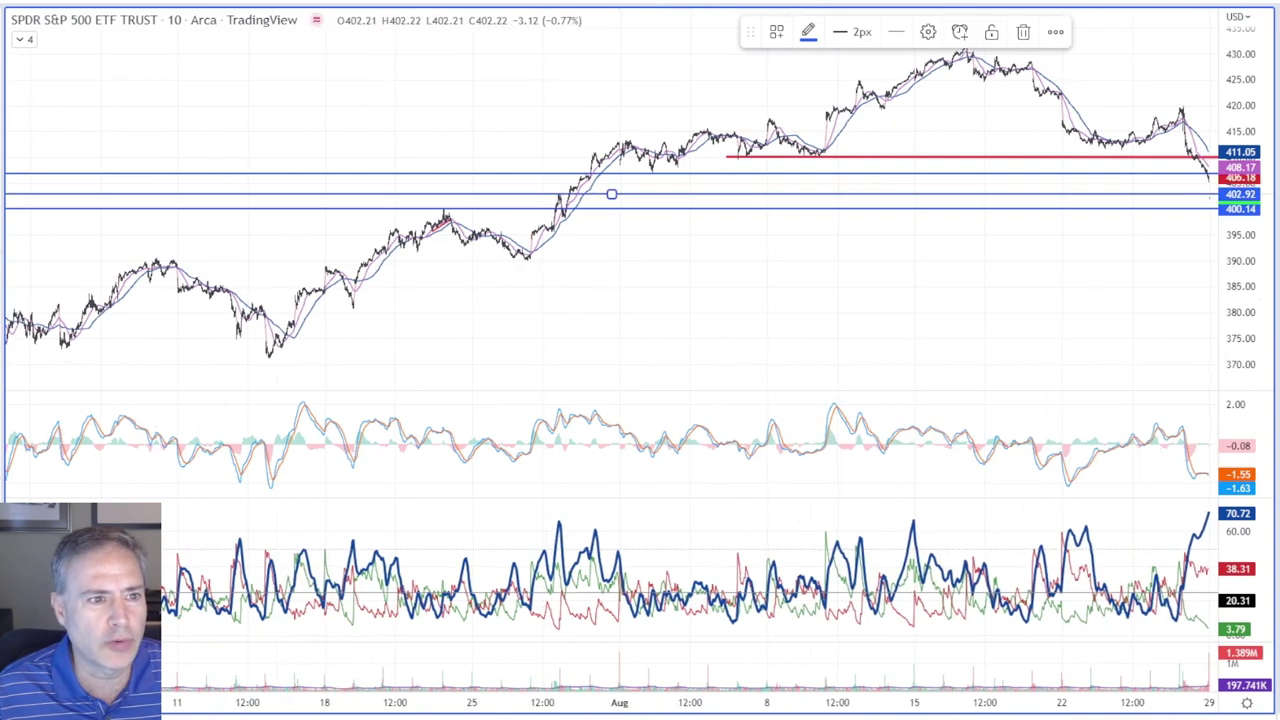
key(Delete)
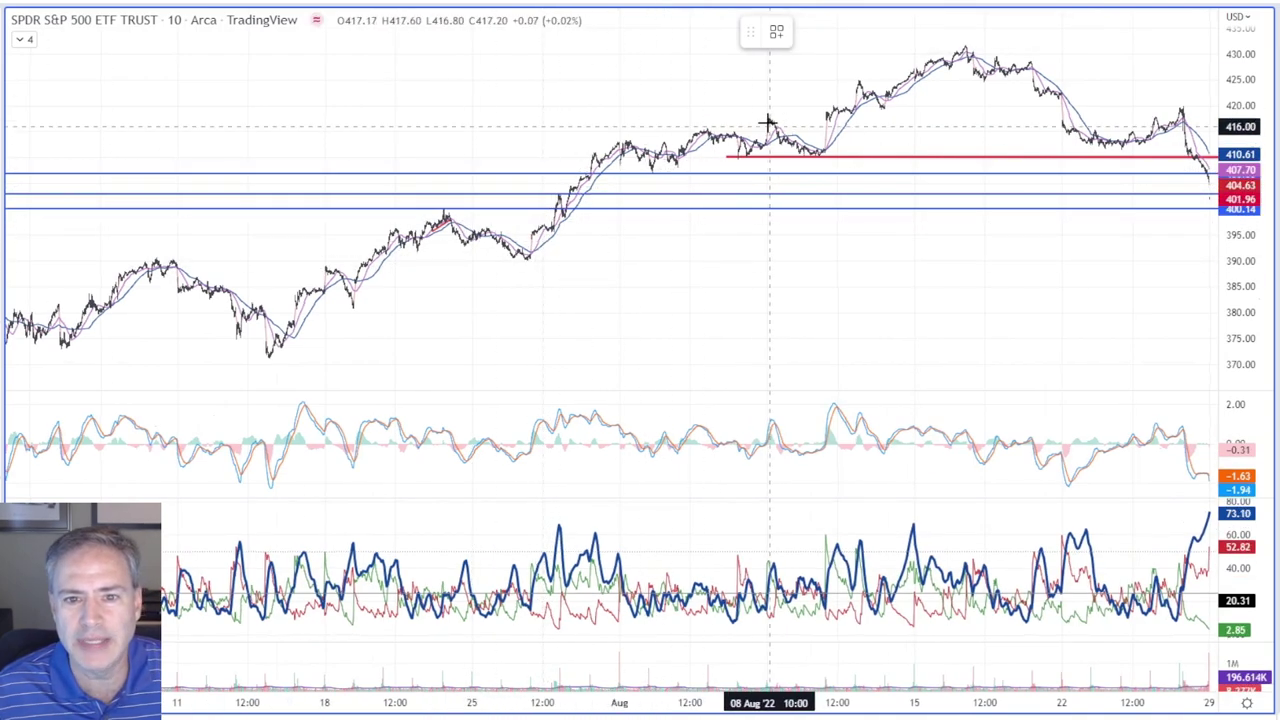
- Add blue horizontal levels at 416.94, 418.83, 396.15 and 390.48
key(alt+h)
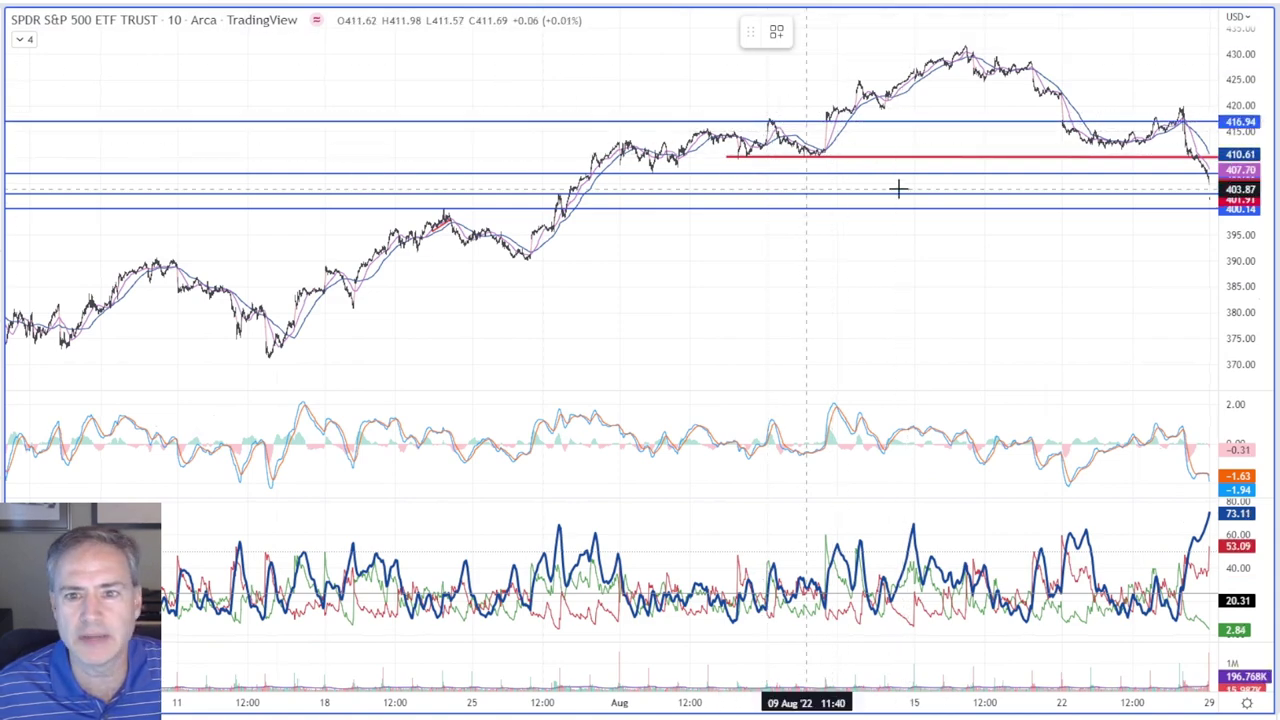
key(alt+h)
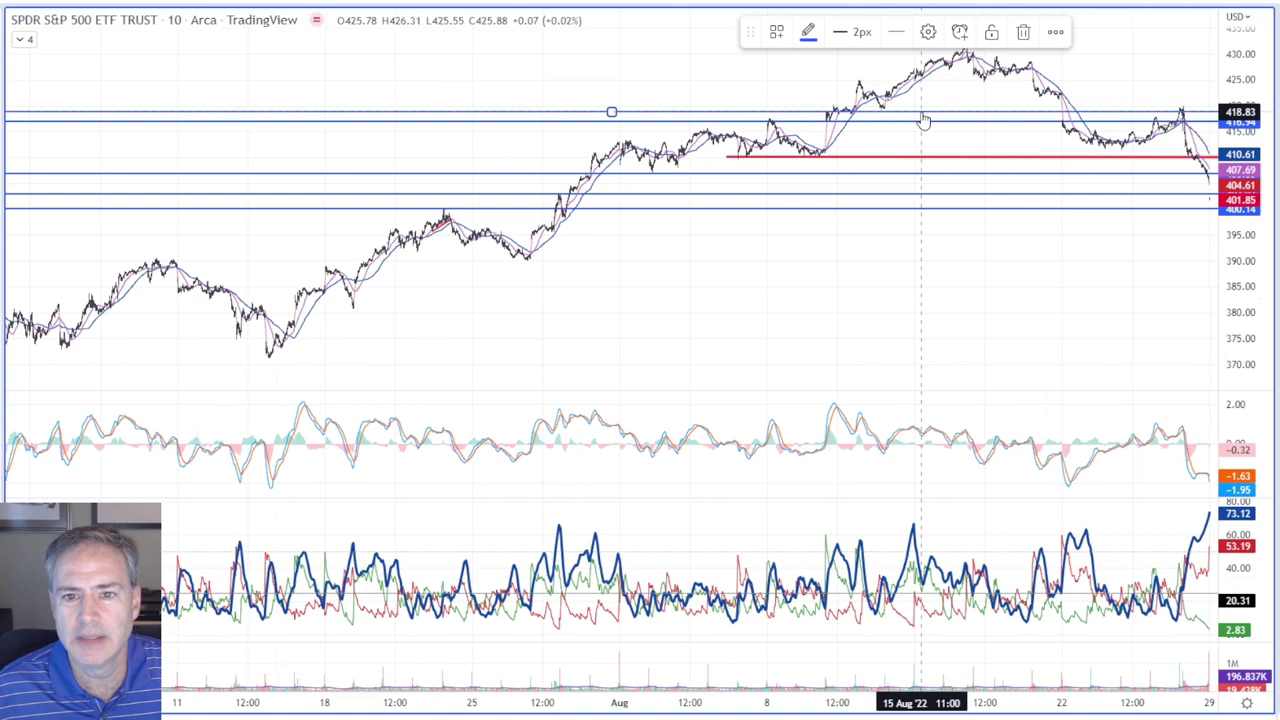
click(603, 227)
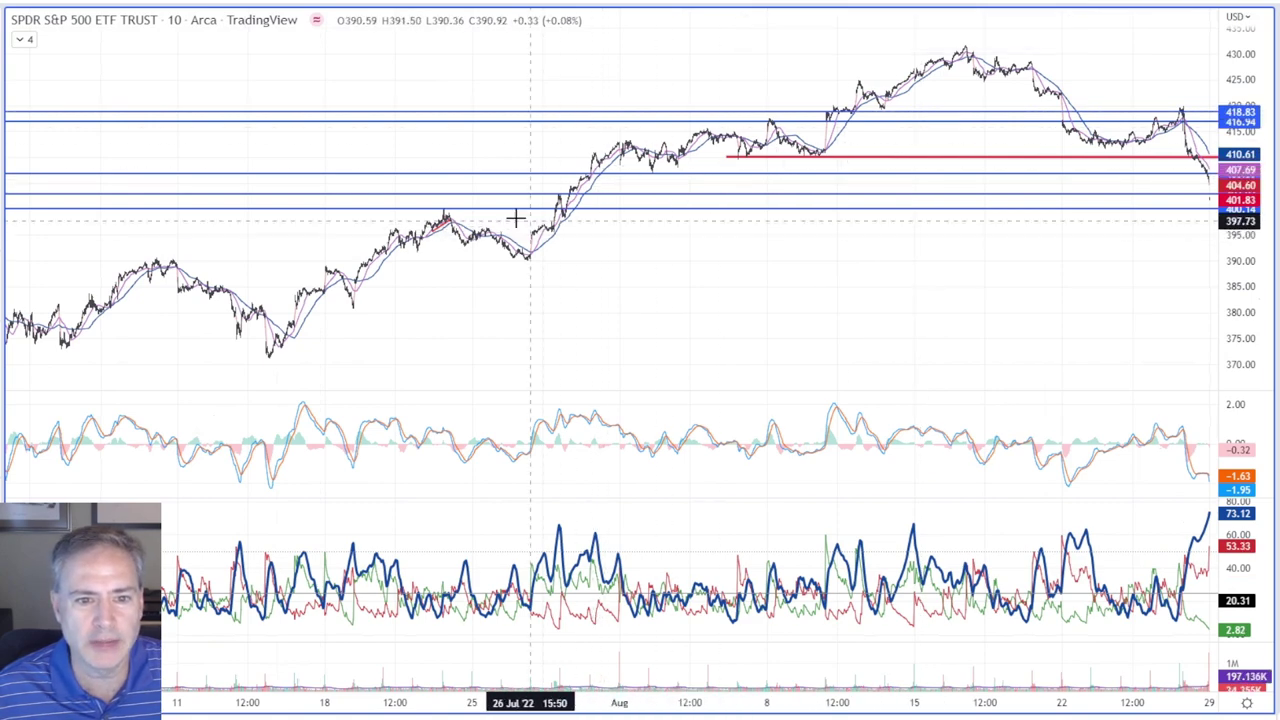
click(350, 229)
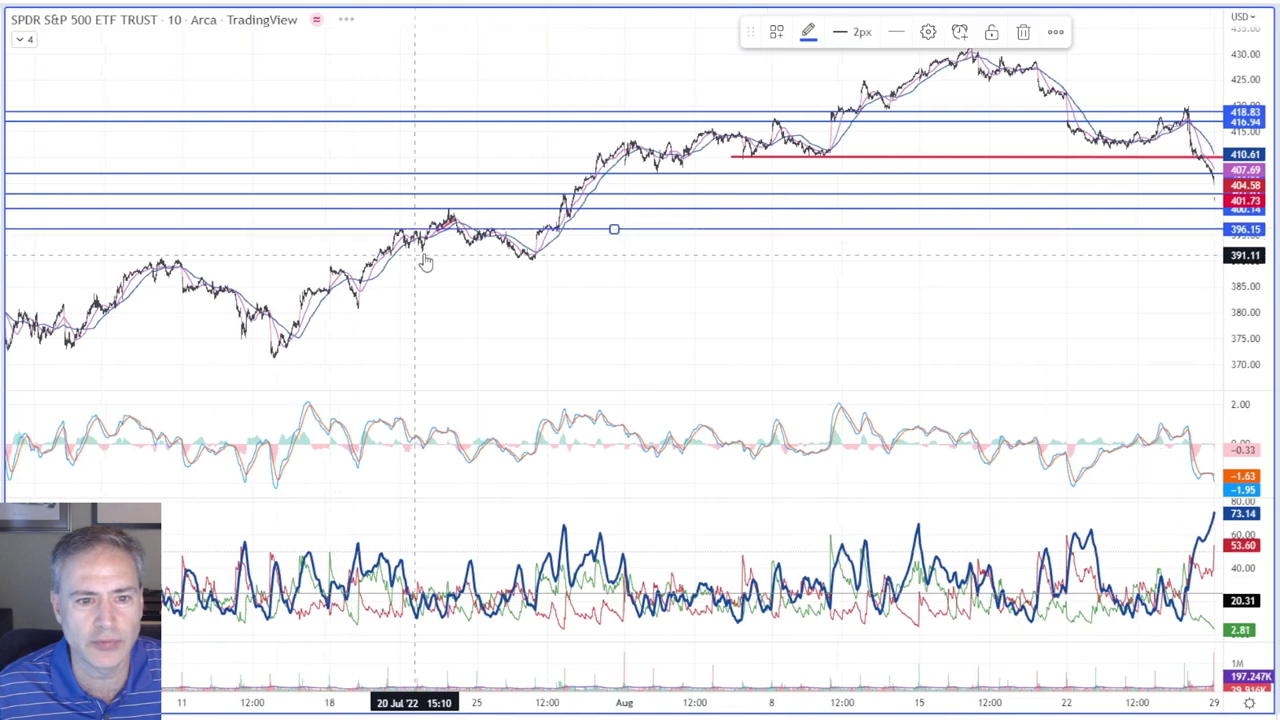
click(503, 258)
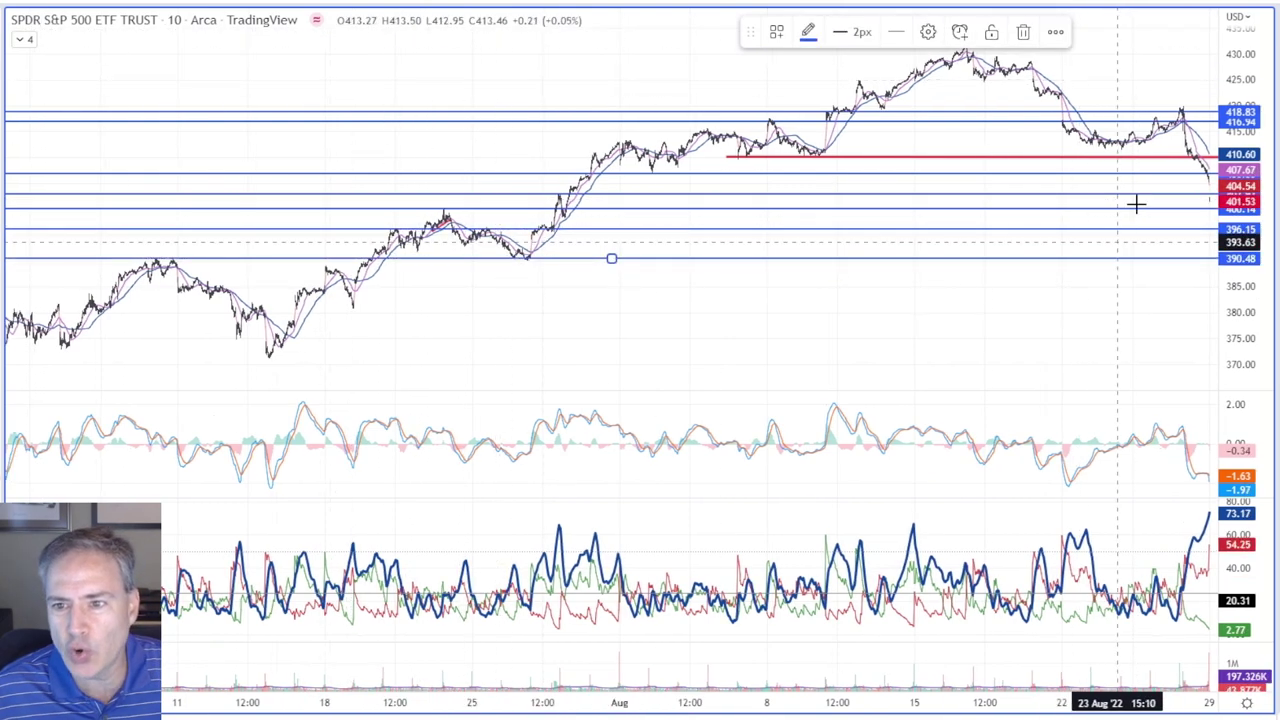
scroll(1097, 317, up, 5)
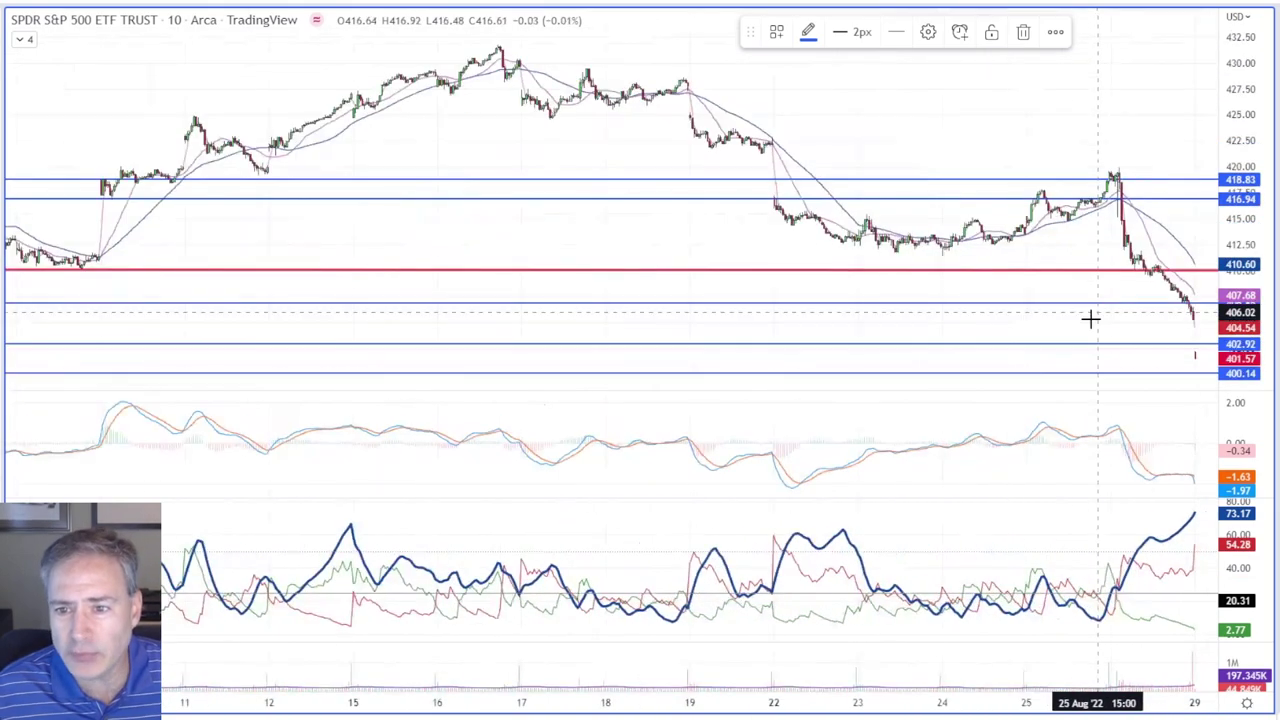
scroll(1077, 361, down, 6)
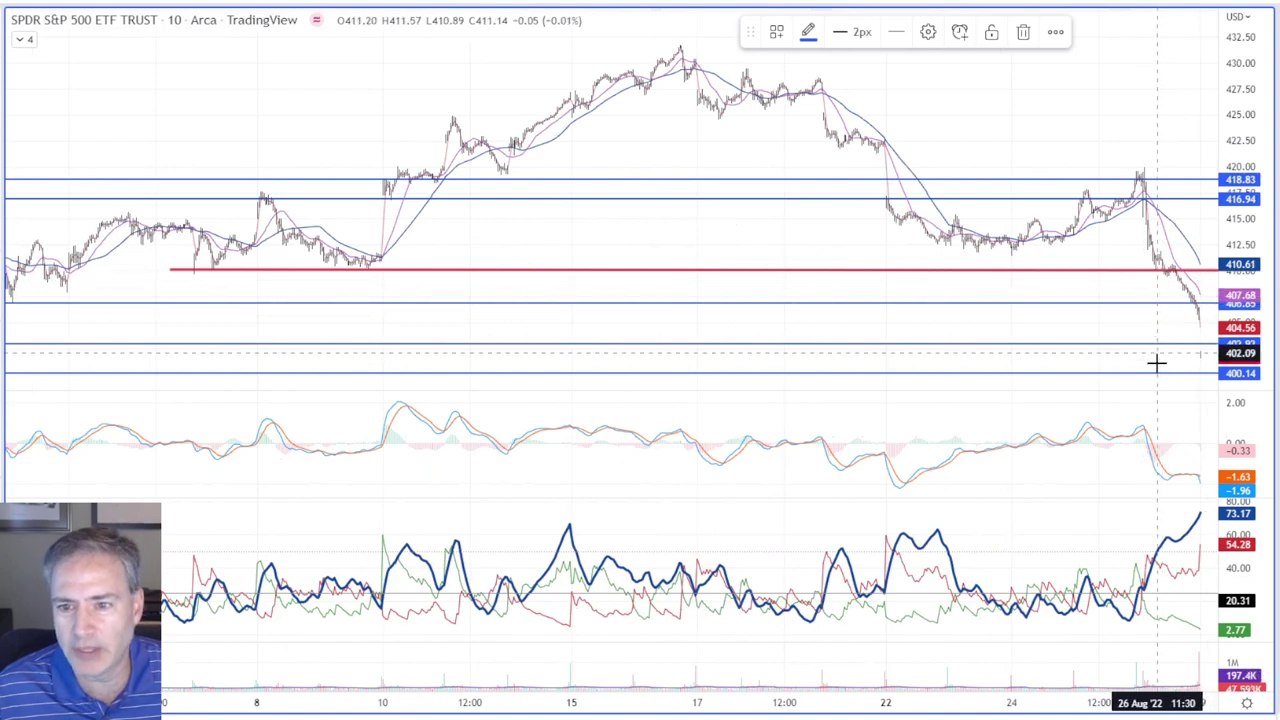
scroll(1160, 335, down, 3)
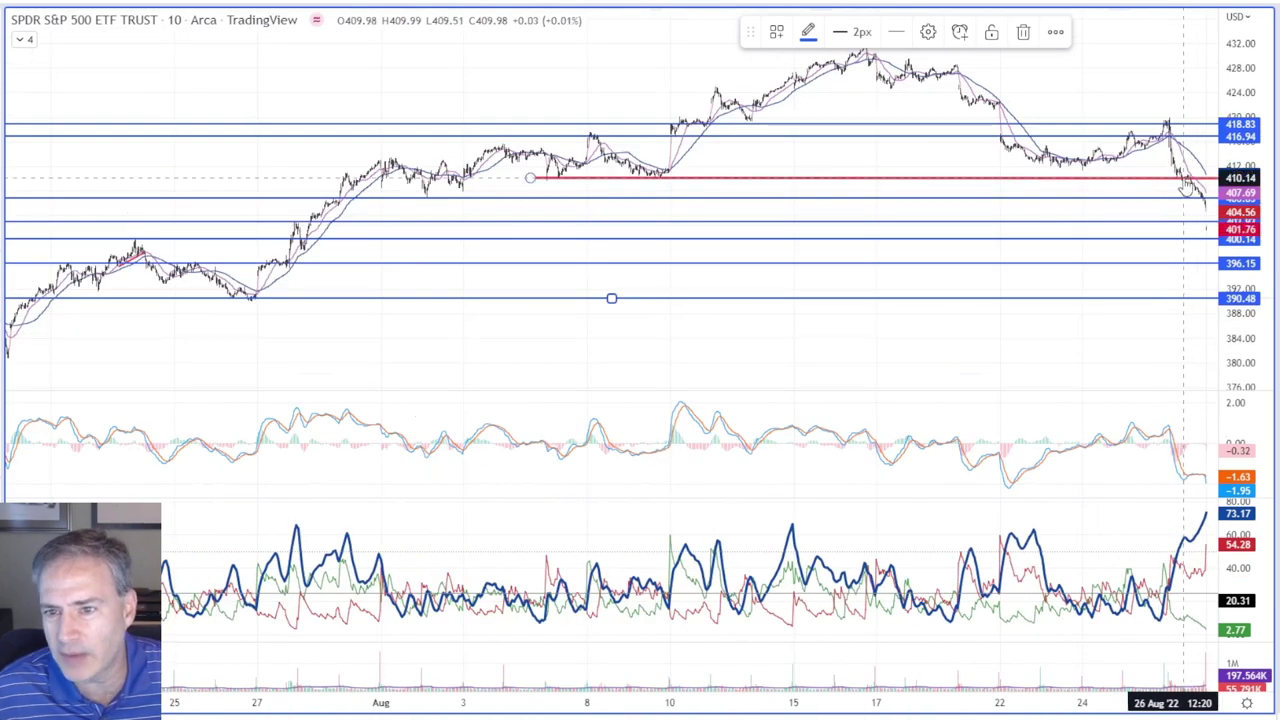
scroll(1181, 289, down, 8)
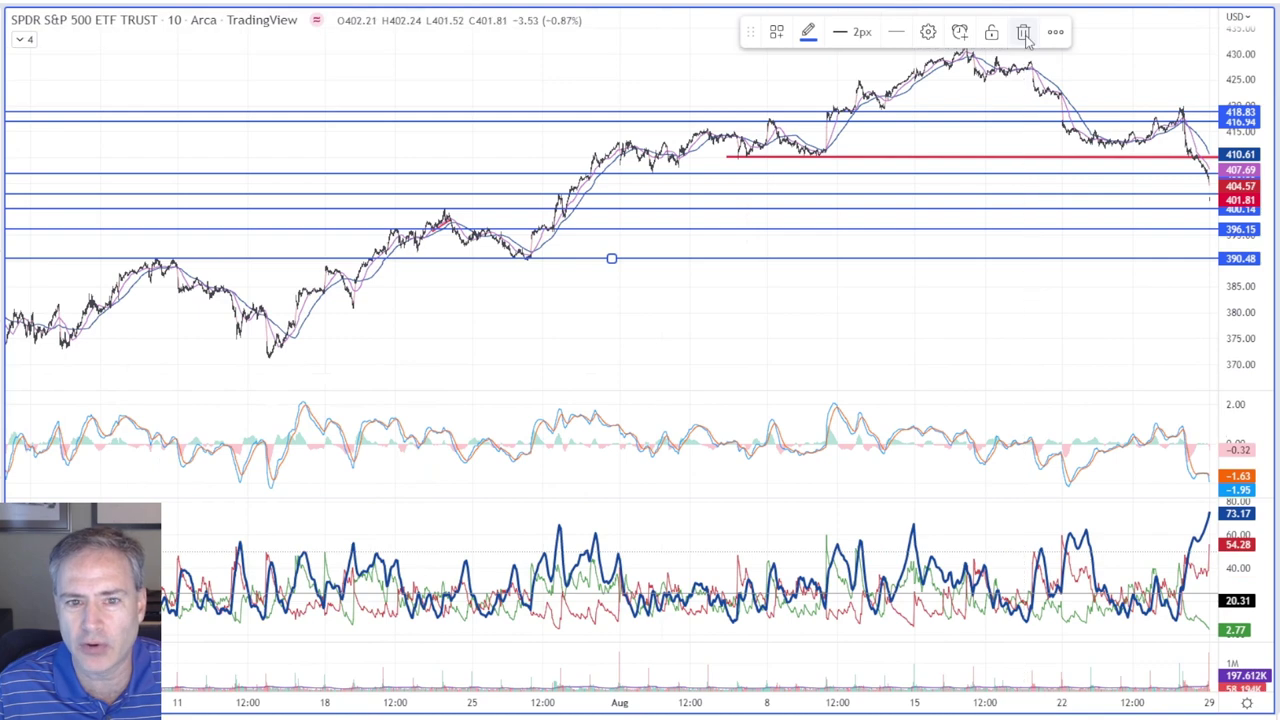
- Delete the 390.48, 396.15, 400.14 and near-403 levels using the floating toolbar's trash icon
drag(900, 262, 852, 236)
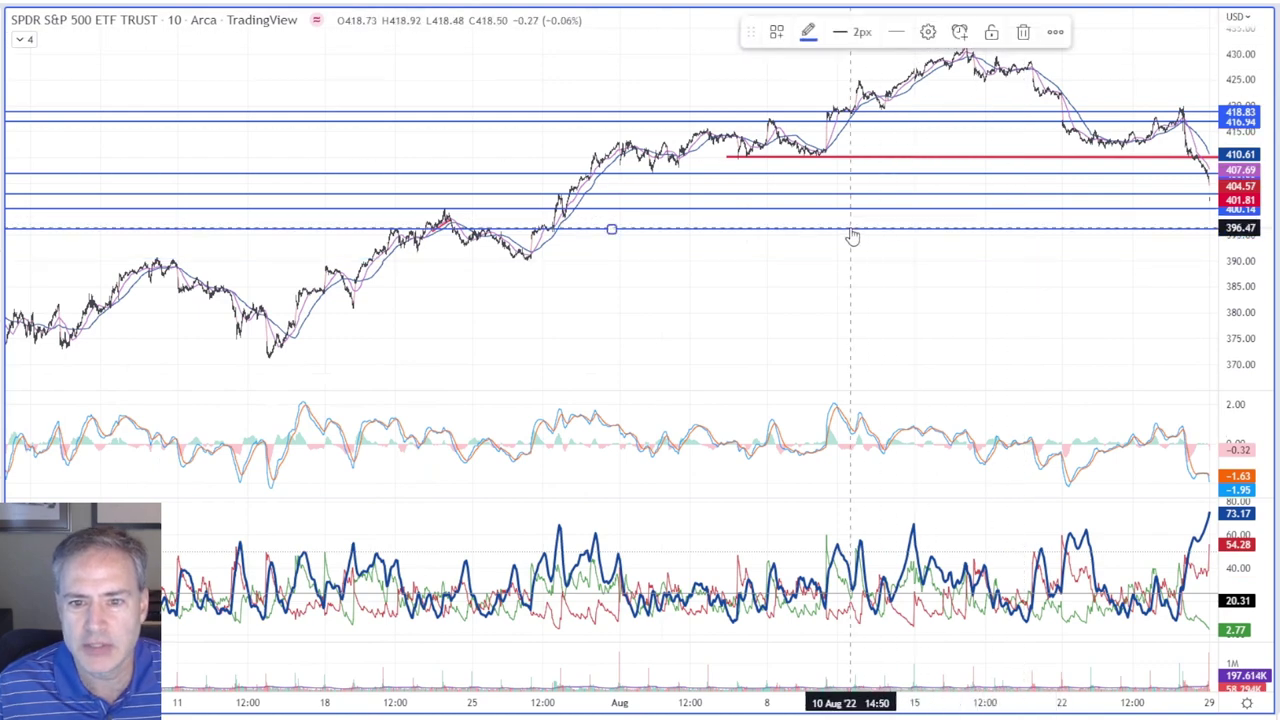
click(1023, 31)
click(793, 210)
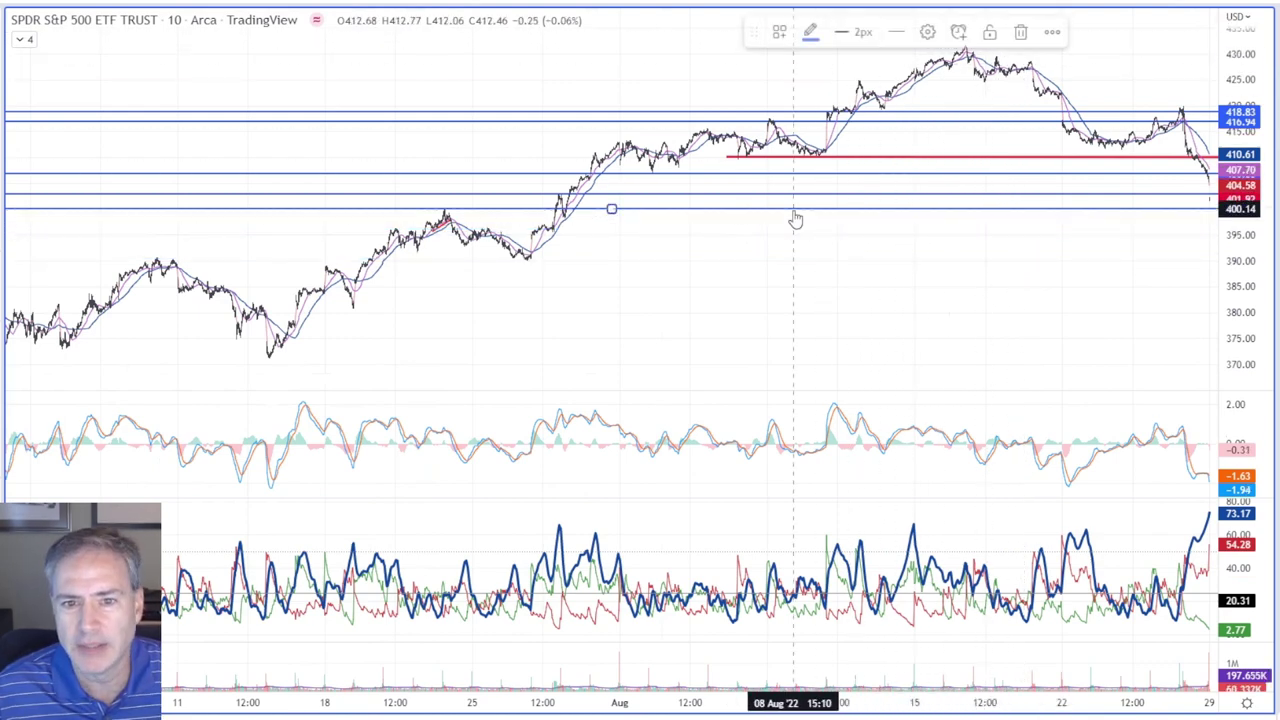
click(1023, 31)
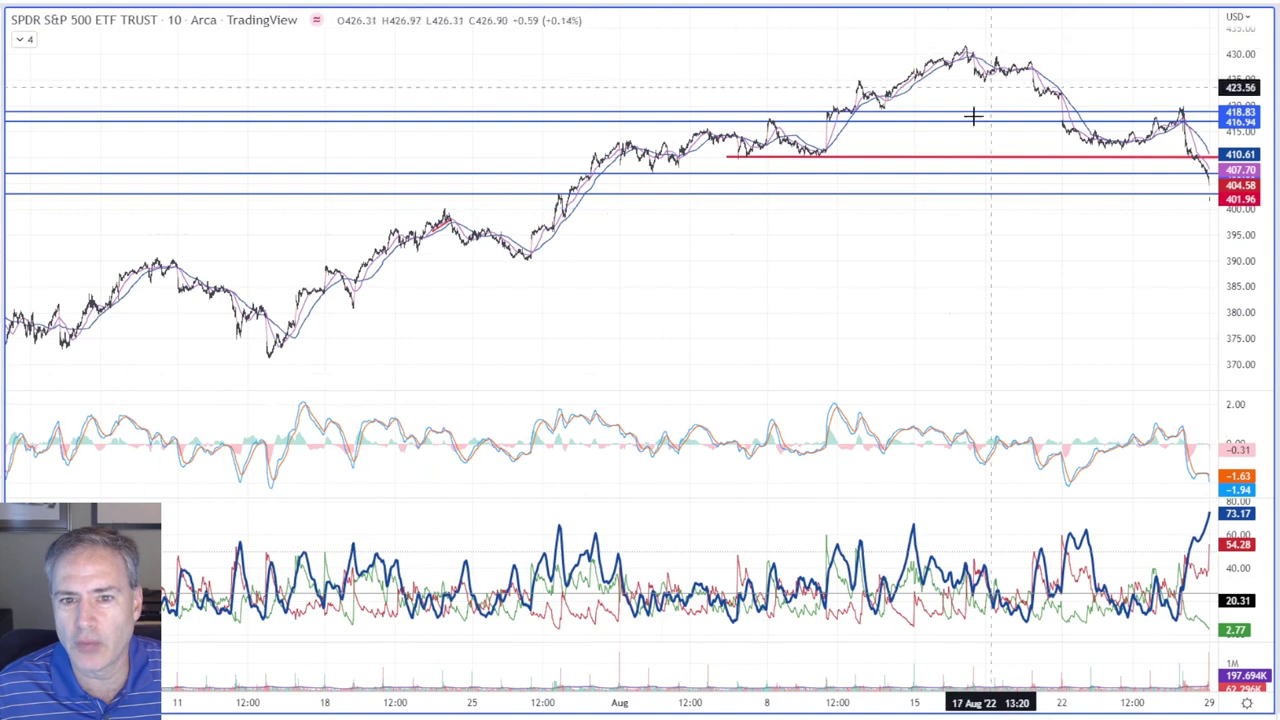
click(934, 203)
click(1023, 31)
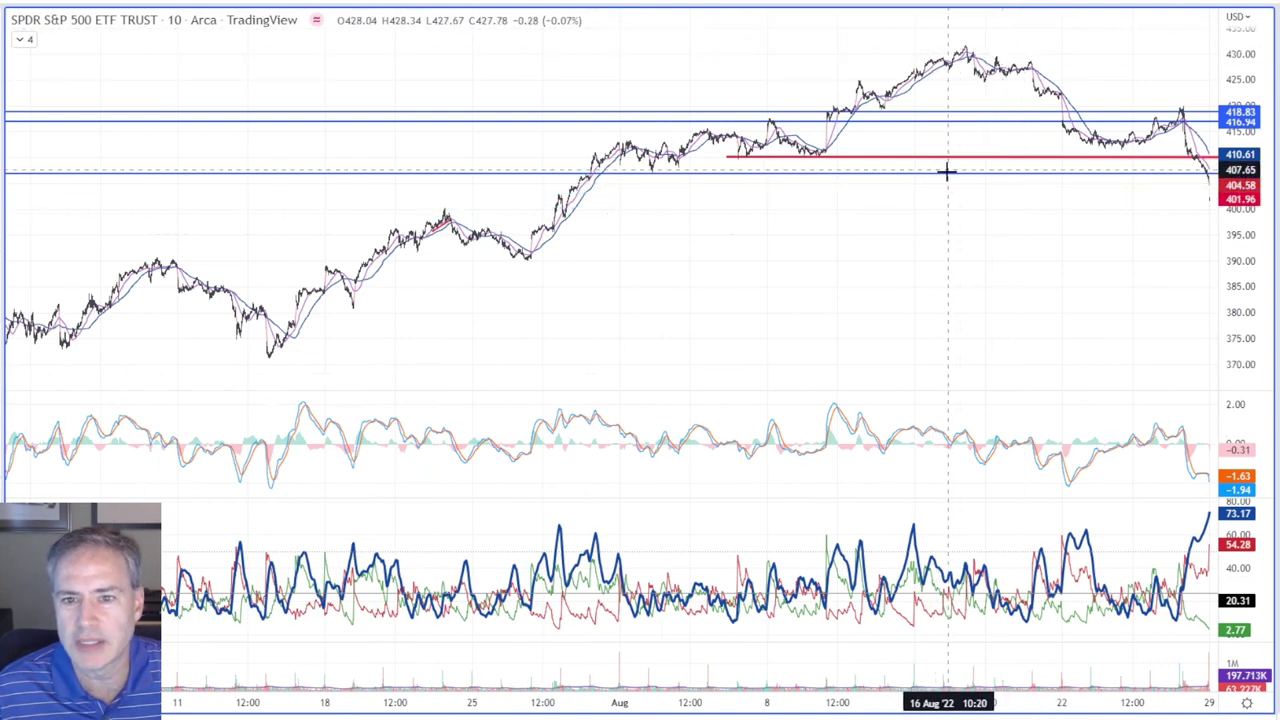
scroll(848, 265, down, 3)
scroll(848, 265, up, 5)
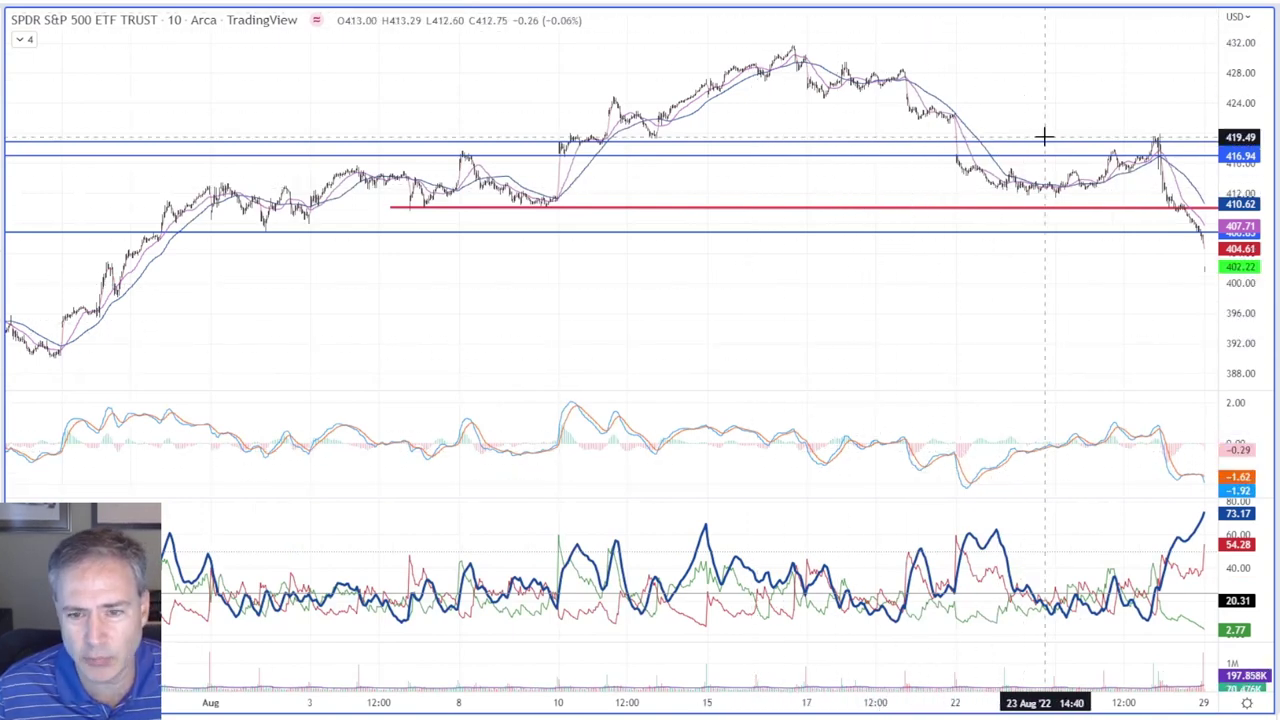
scroll(909, 230, down, 3)
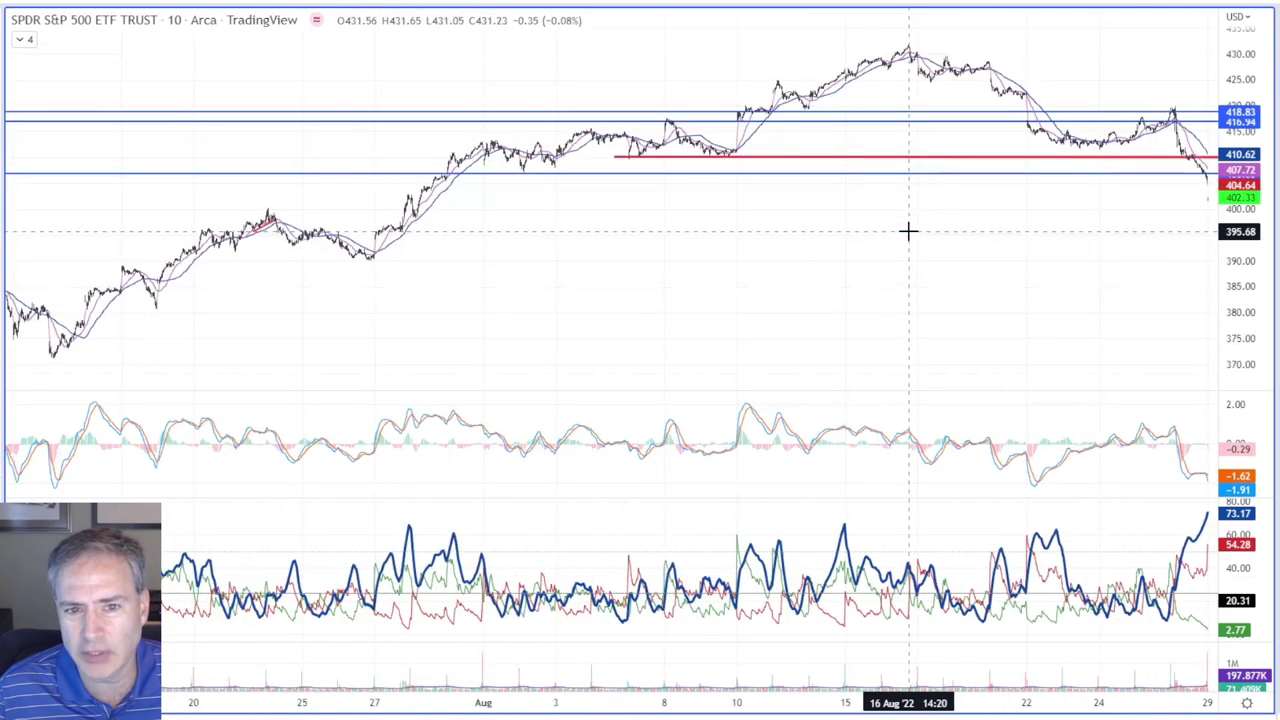
scroll(910, 238, up, 3)
scroll(910, 240, down, 2)
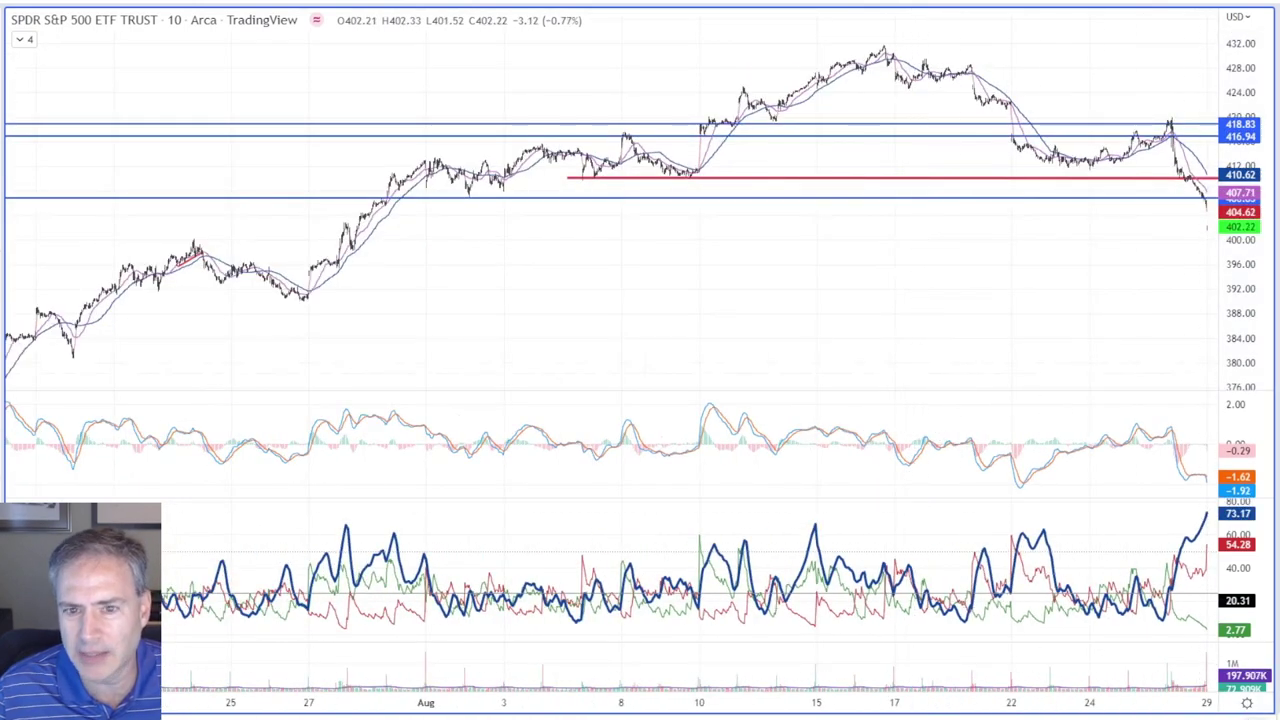
- Restore the three-chart layout and zoom the 1-hour chart to show 418.83 and 416.94
key(alt+Return)
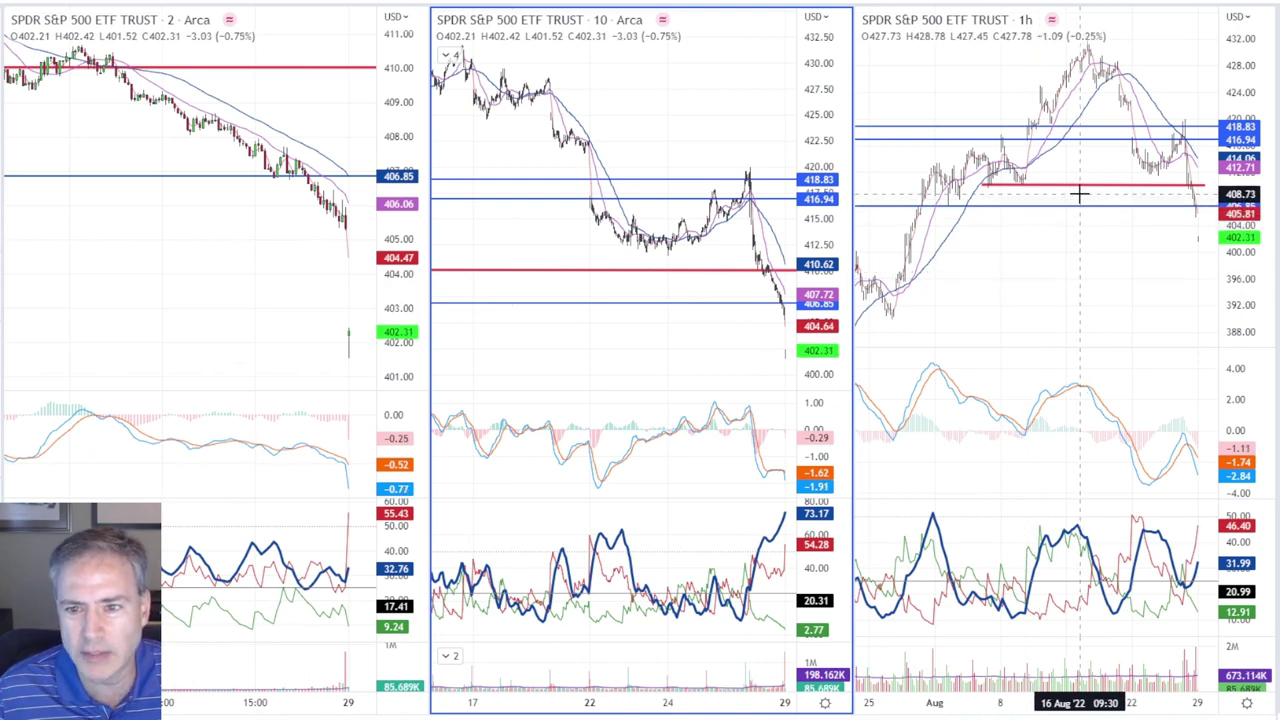
scroll(1079, 256, up, 2)
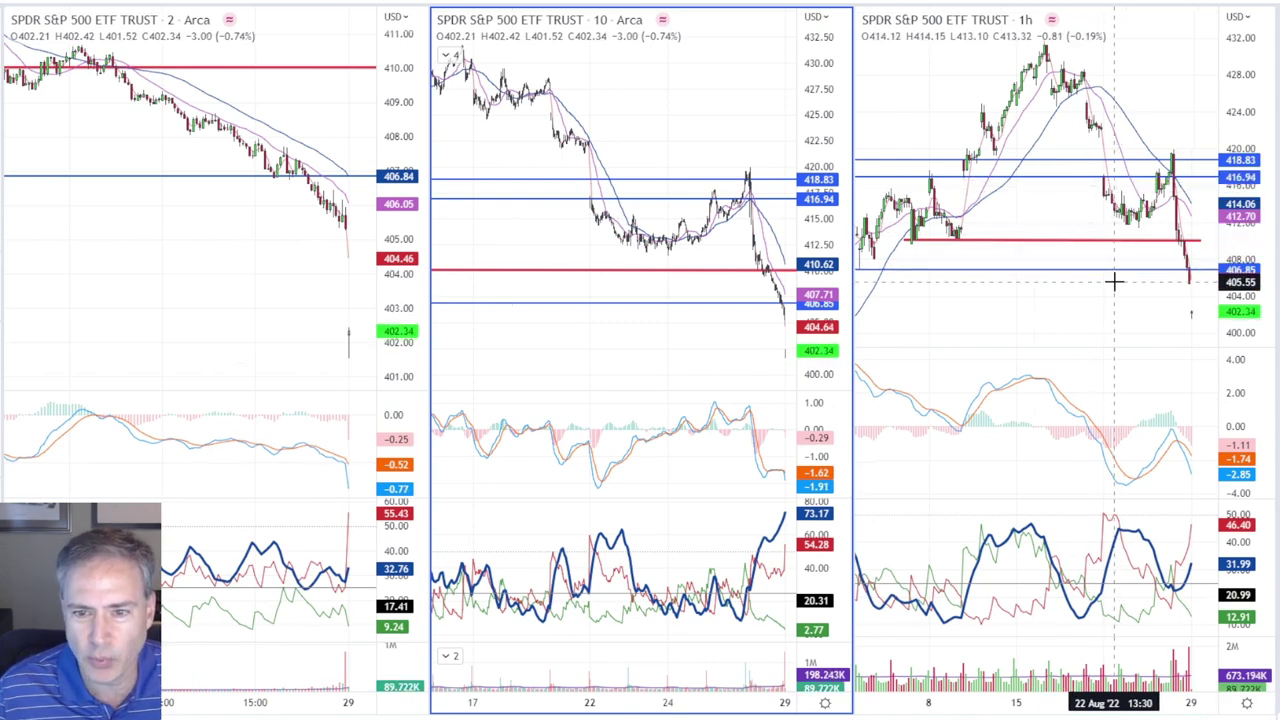
scroll(1114, 280, down, 2)
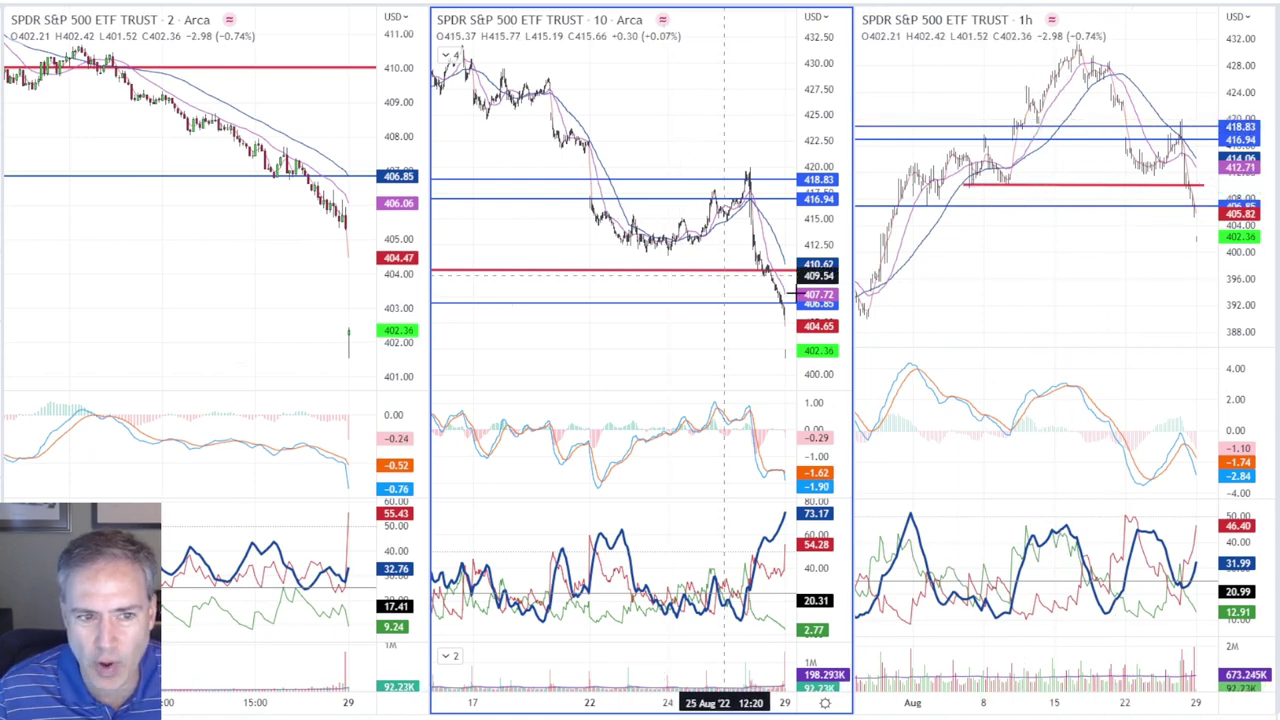